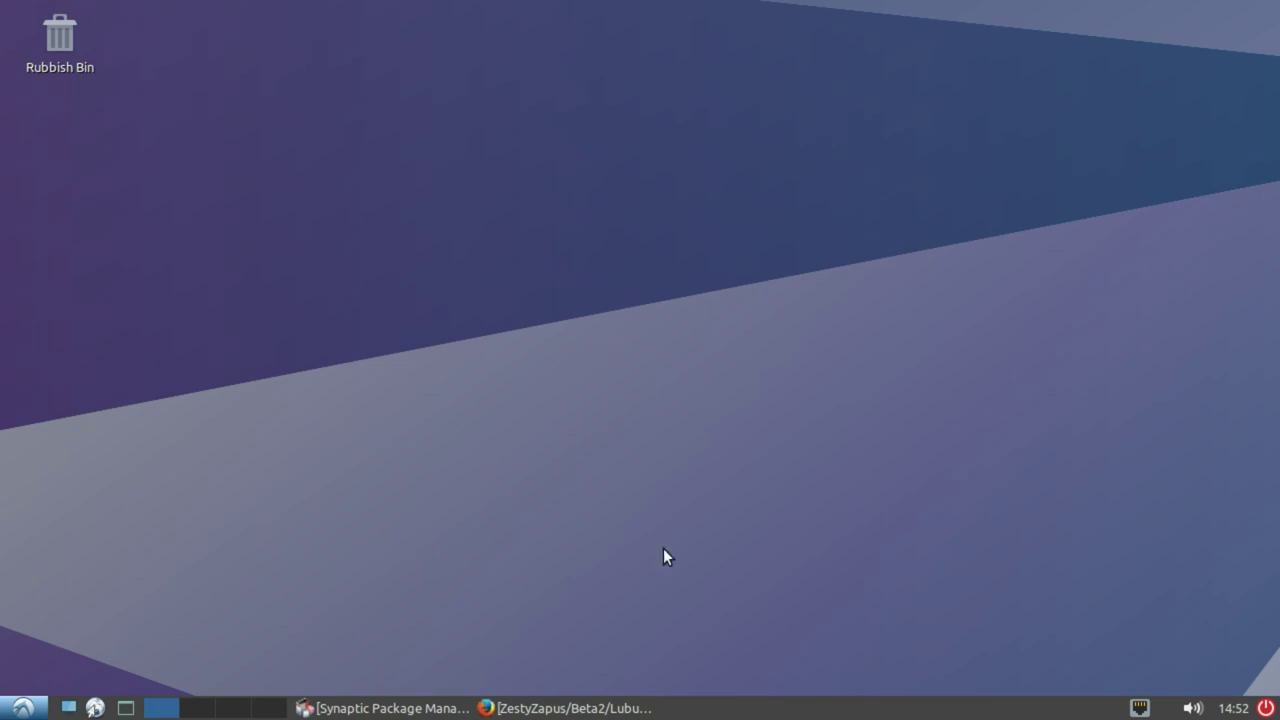
left_click(590, 705)
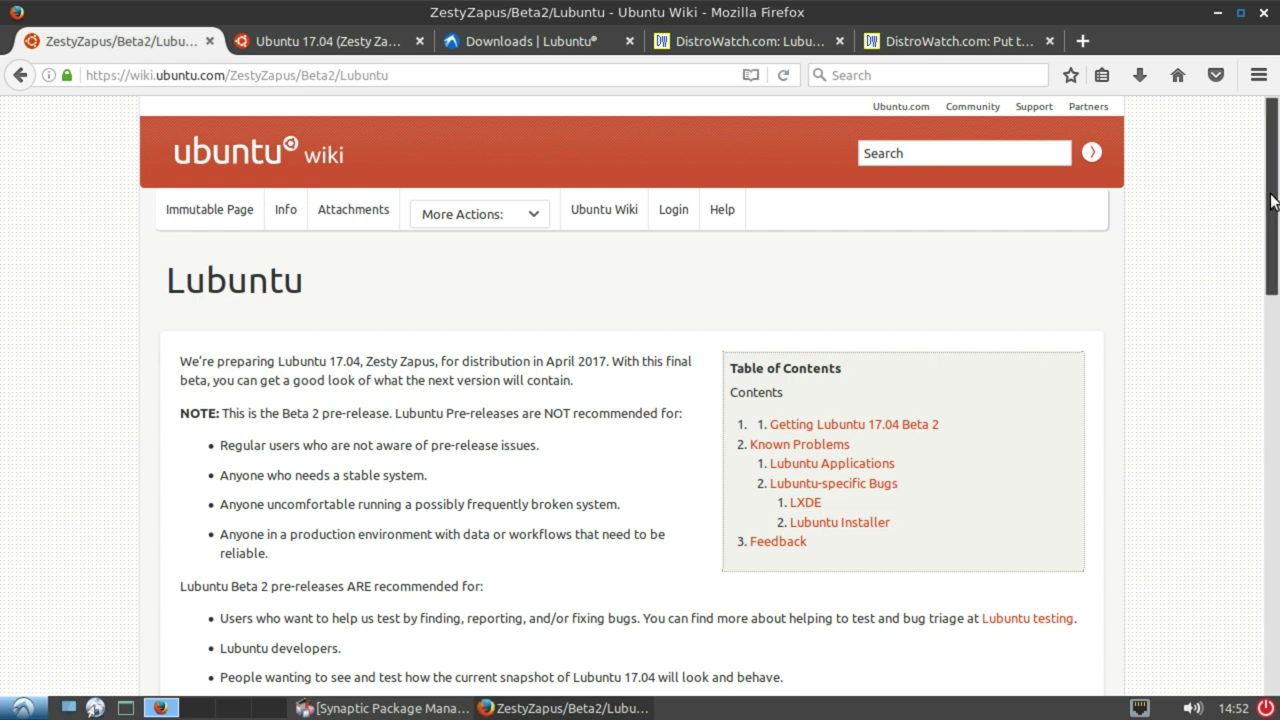
mouse_move(1266, 215)
left_mouse_down()
mouse_move(1249, 280)
mouse_move(1240, 193)
left_mouse_up()
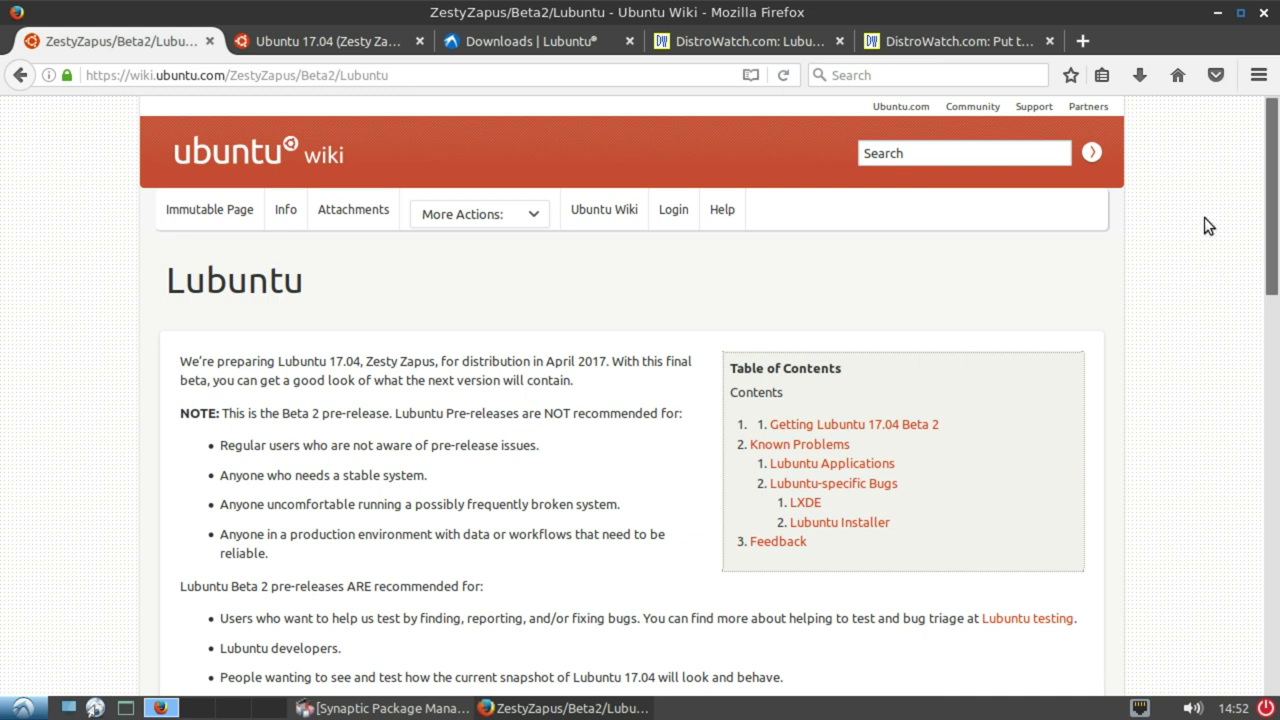
scroll(1204, 217, "down", 1)
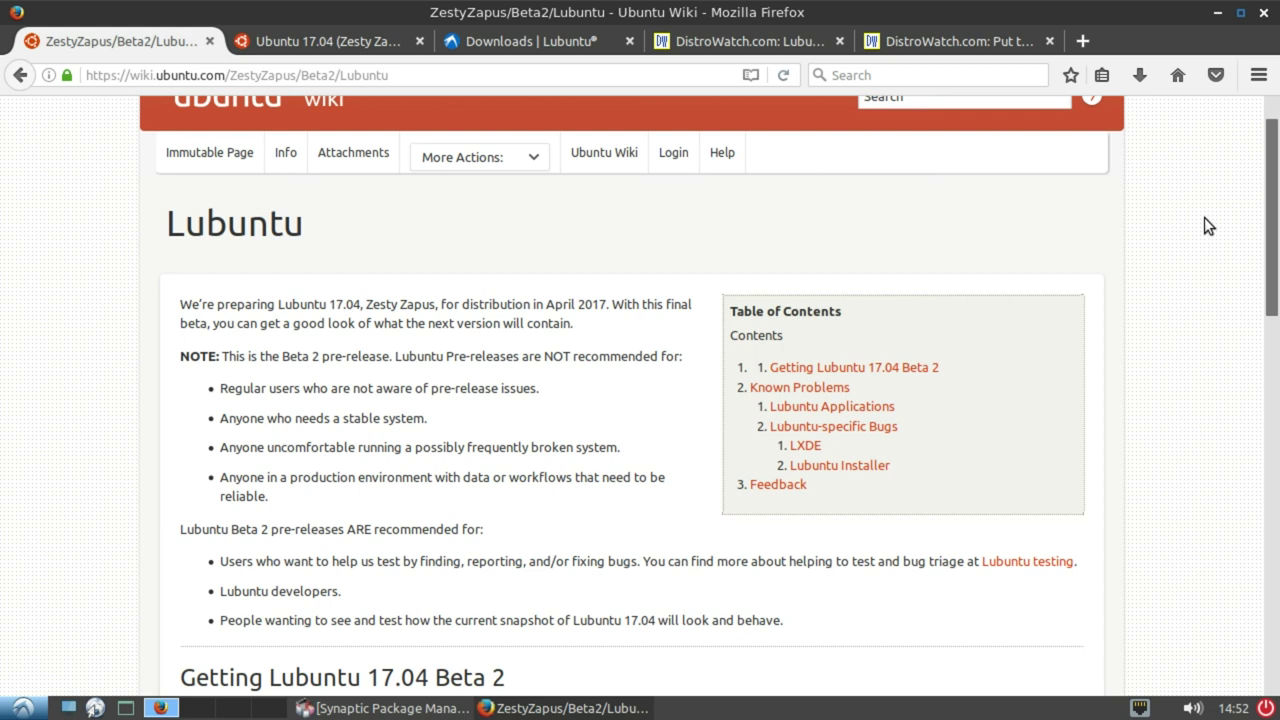
scroll(1198, 270, "down", 1)
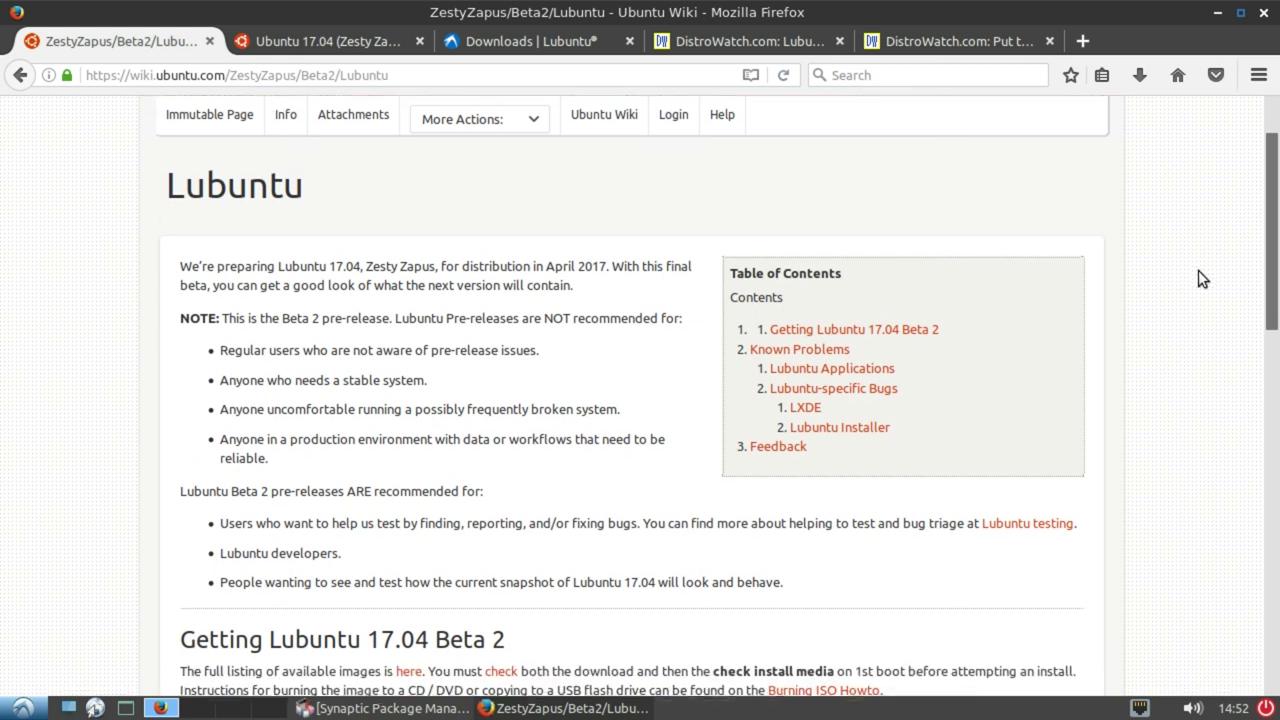
scroll(1198, 270, "down", 2)
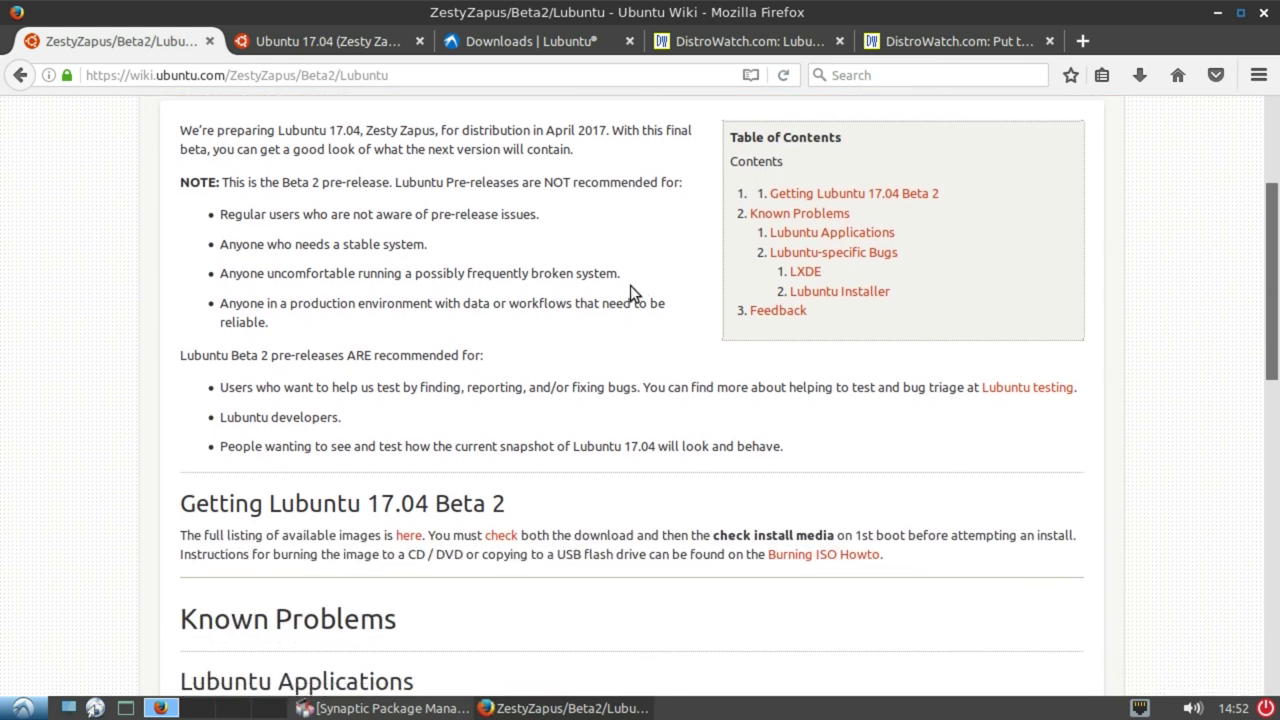
scroll(630, 285, "down", 3)
scroll(630, 285, "down", 8)
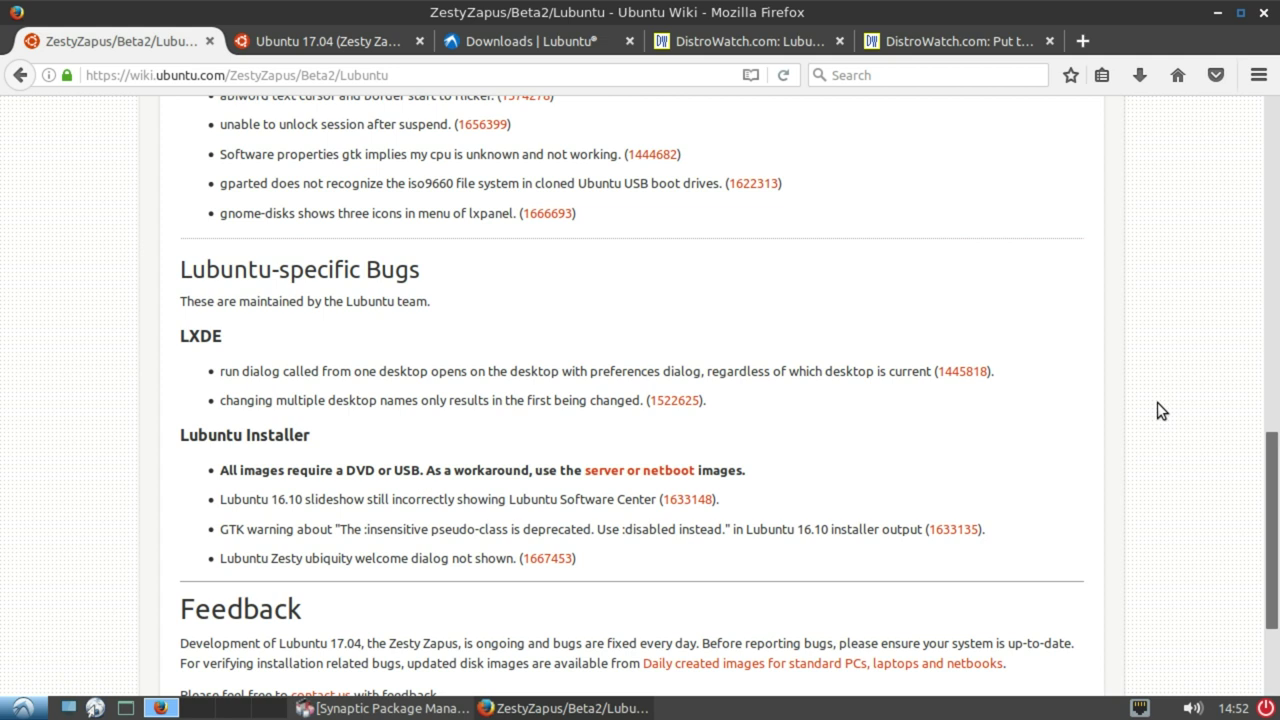
scroll(1157, 410, "up", 1)
scroll(1157, 410, "up", 8)
scroll(1157, 410, "up", 8)
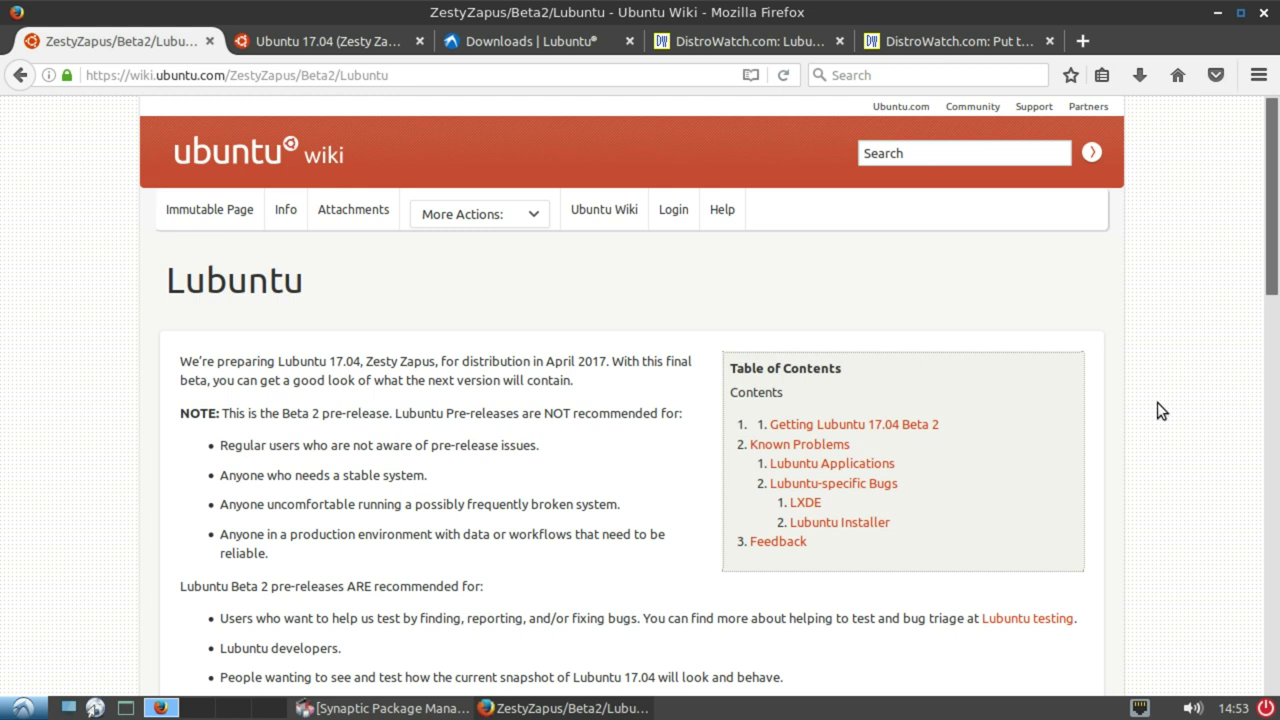
scroll(1245, 285, "down", 4)
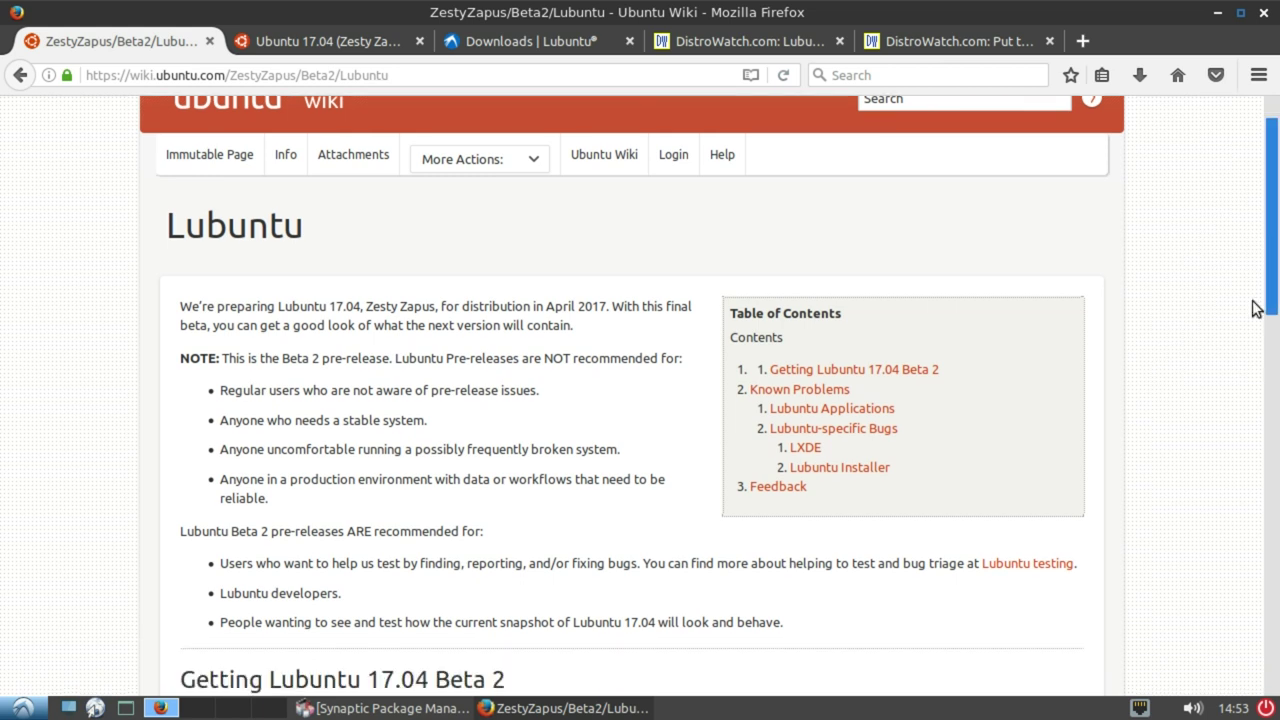
scroll(1247, 283, "up", 4)
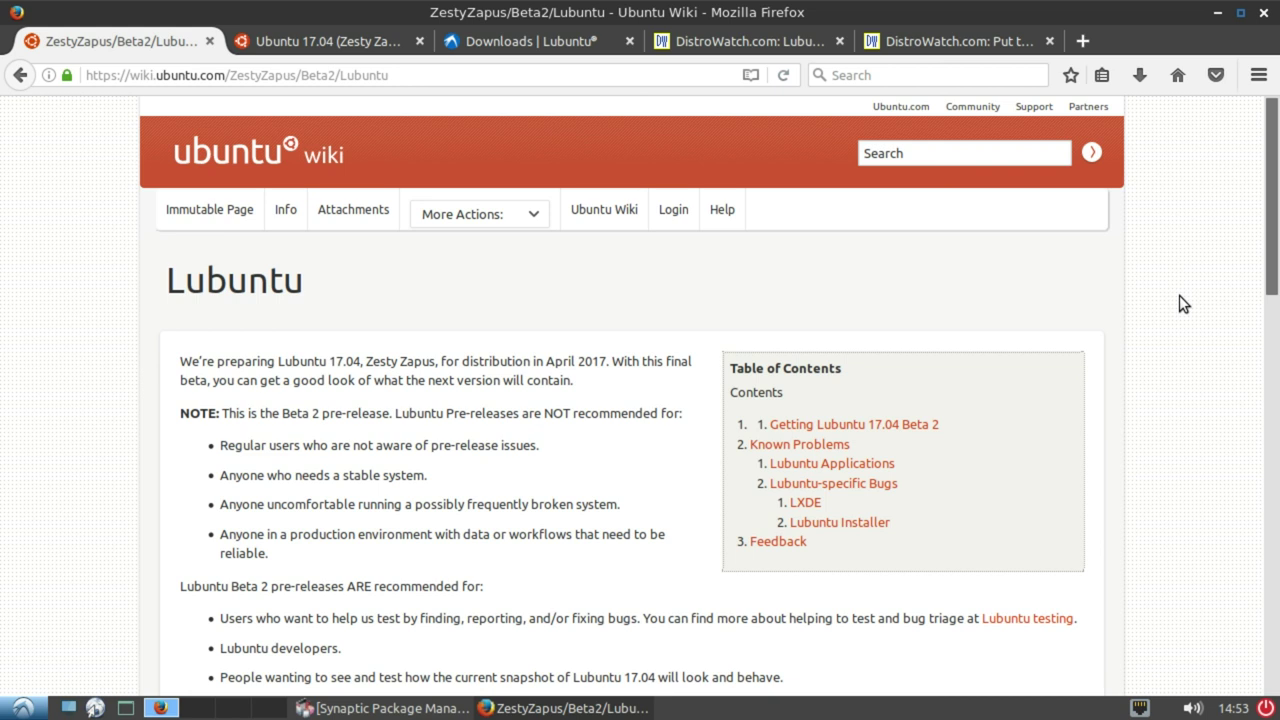
scroll(1200, 250, "down", 2)
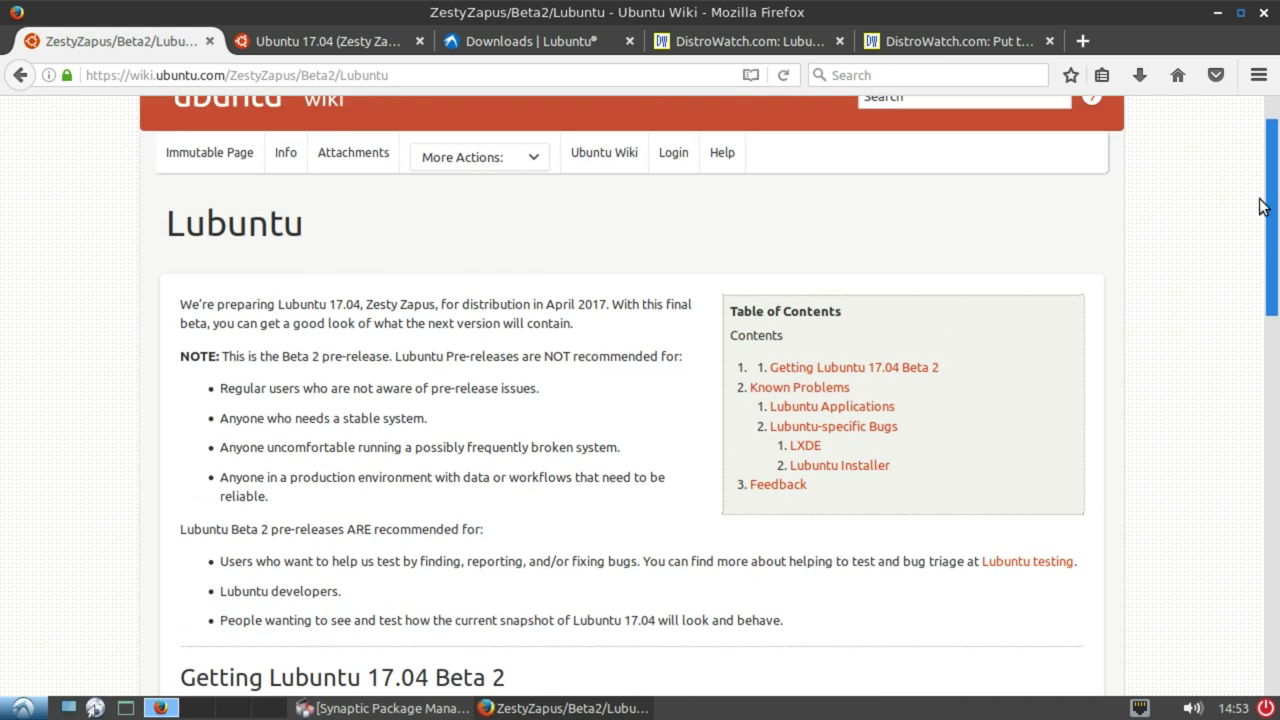
scroll(900, 235, "up", 2)
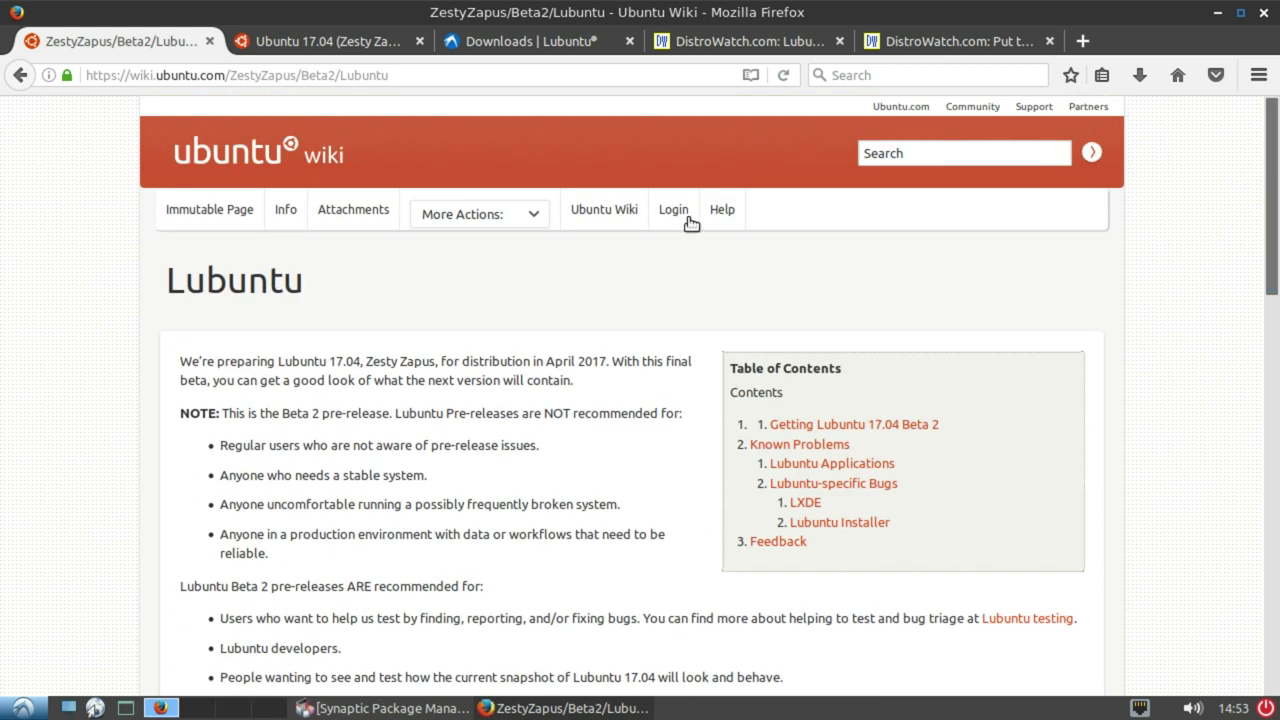
Switch to the DistroWatch front page and scroll down to its Page Hit Ranking list
left_click(766, 47)
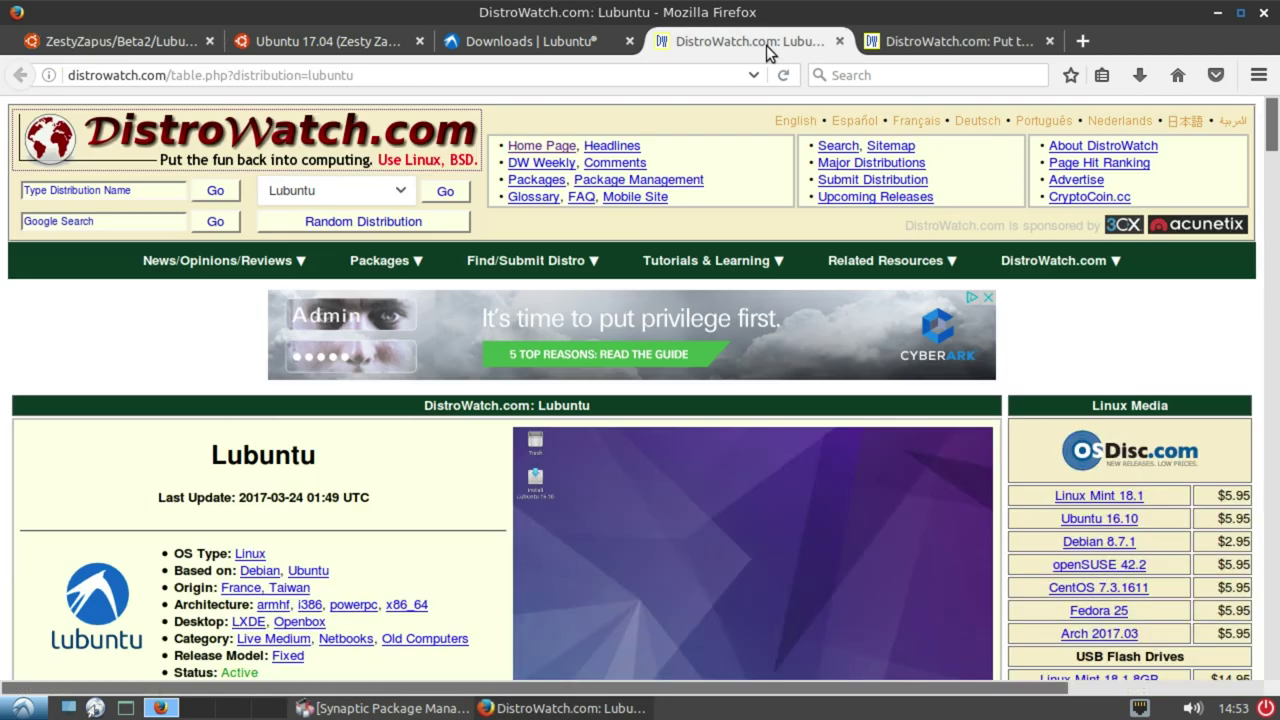
left_click(930, 43)
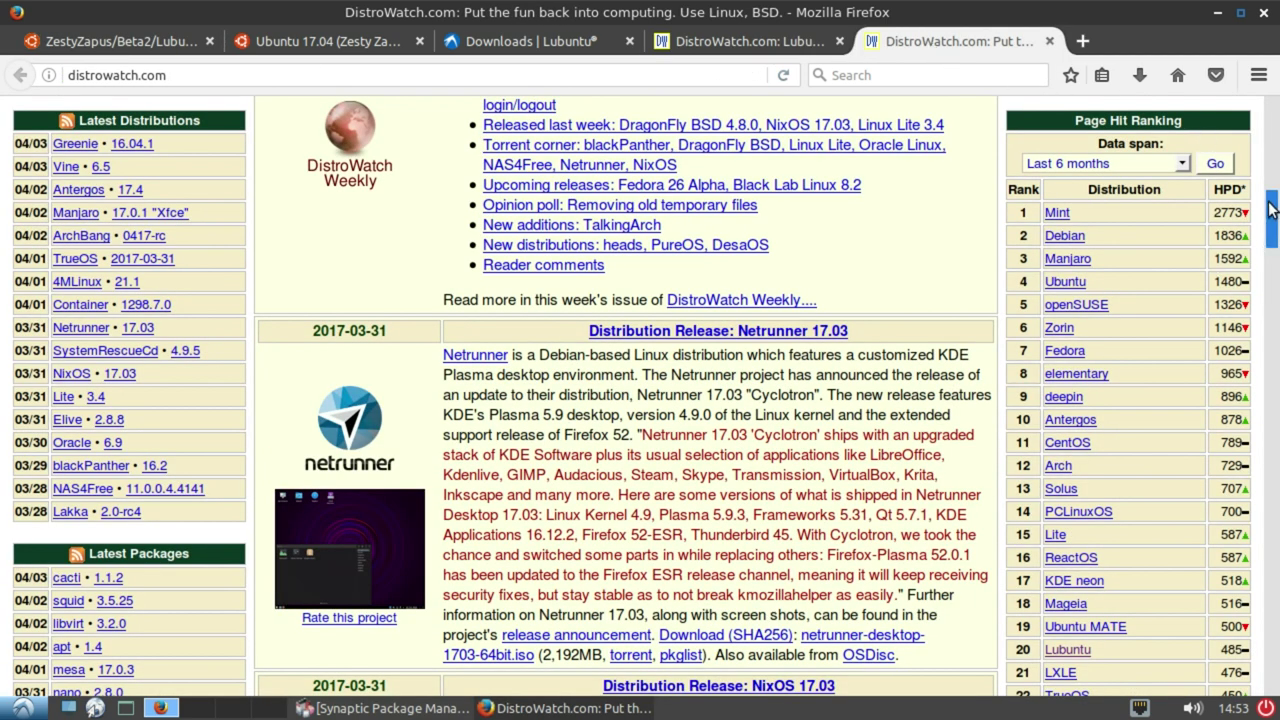
mouse_move(1272, 212)
left_mouse_down()
mouse_move(1255, 113)
mouse_move(1213, 218)
left_mouse_up()
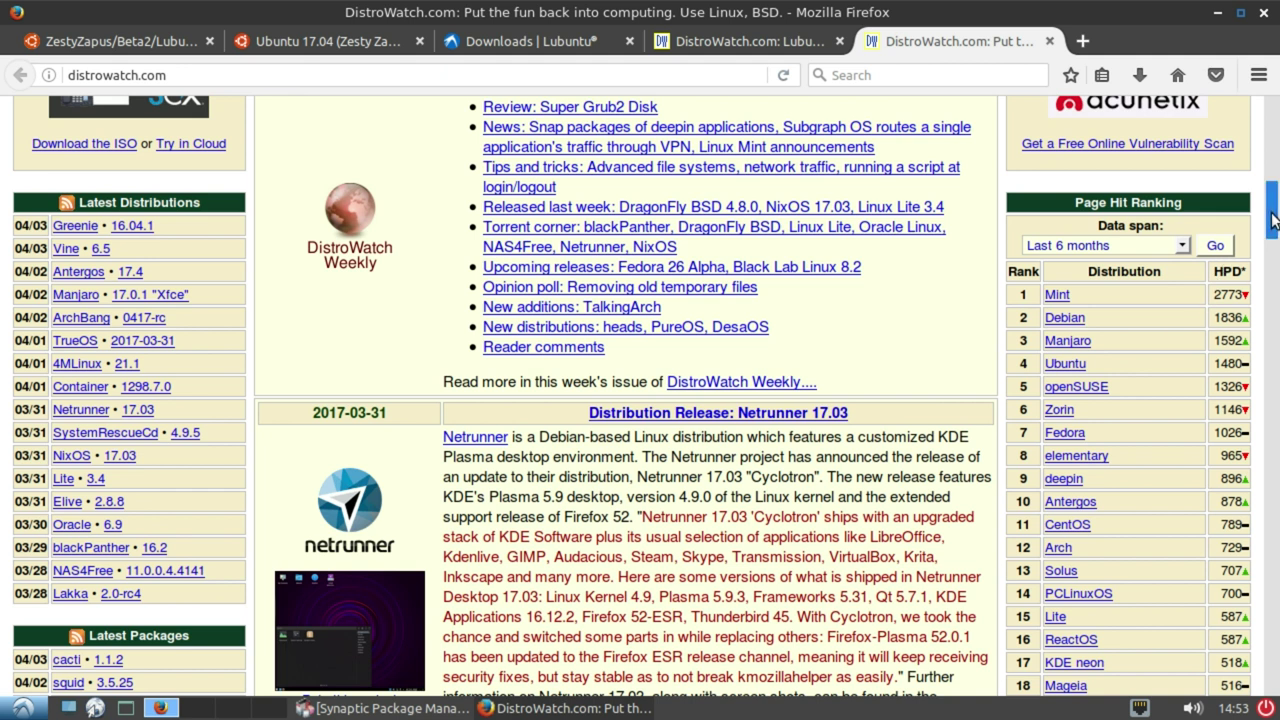
scroll(1140, 280, "down", 1)
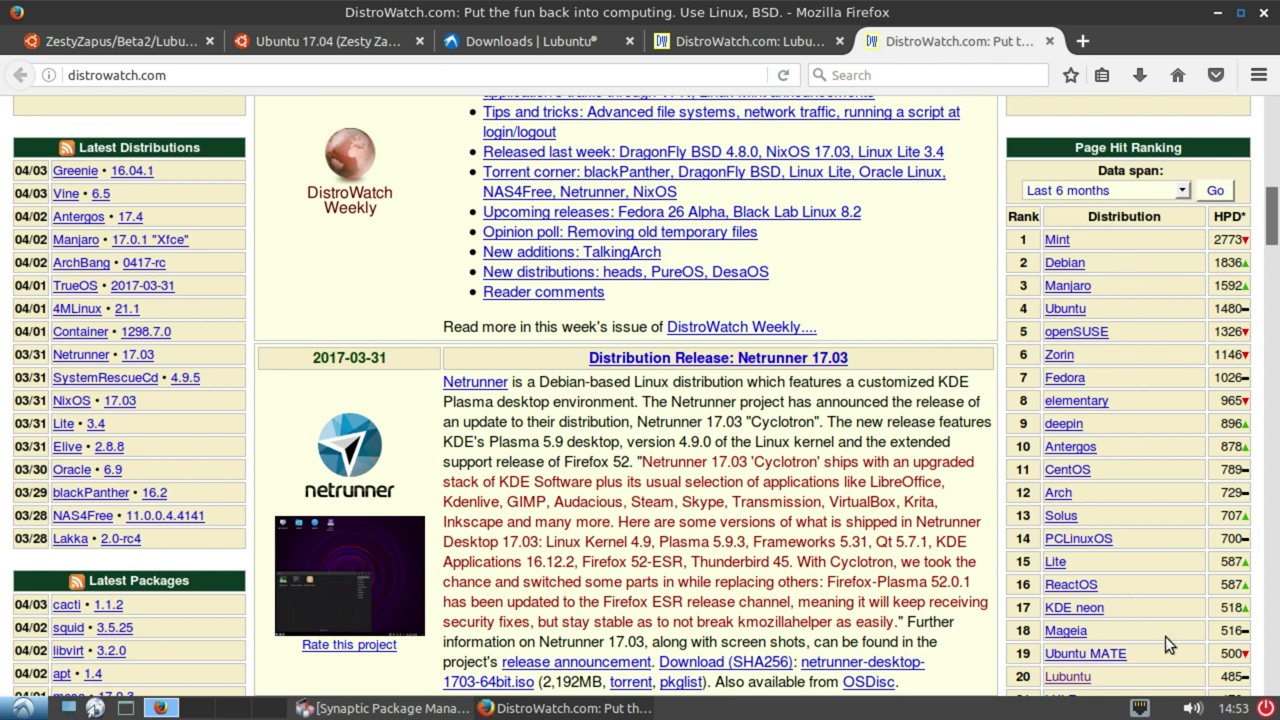
left_click_drag(1270, 219, 1270, 225)
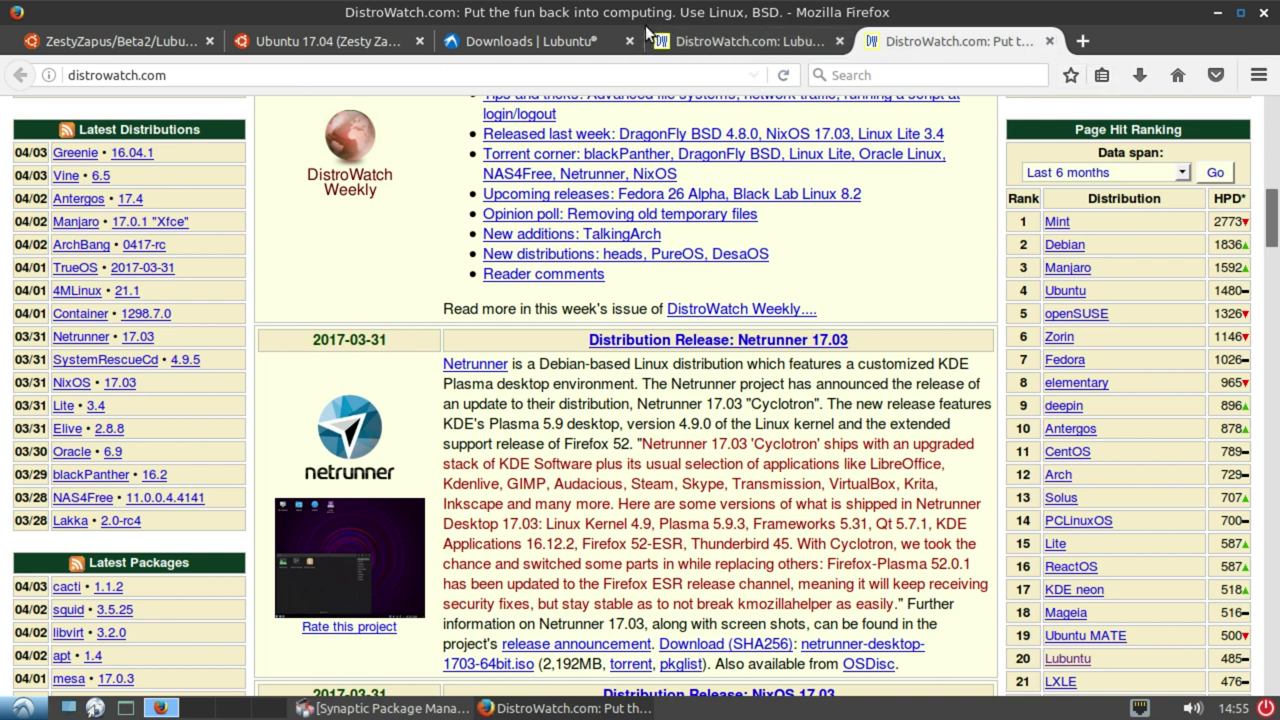
Return to the DistroWatch Lubuntu page and scroll through its release table
left_click(722, 38)
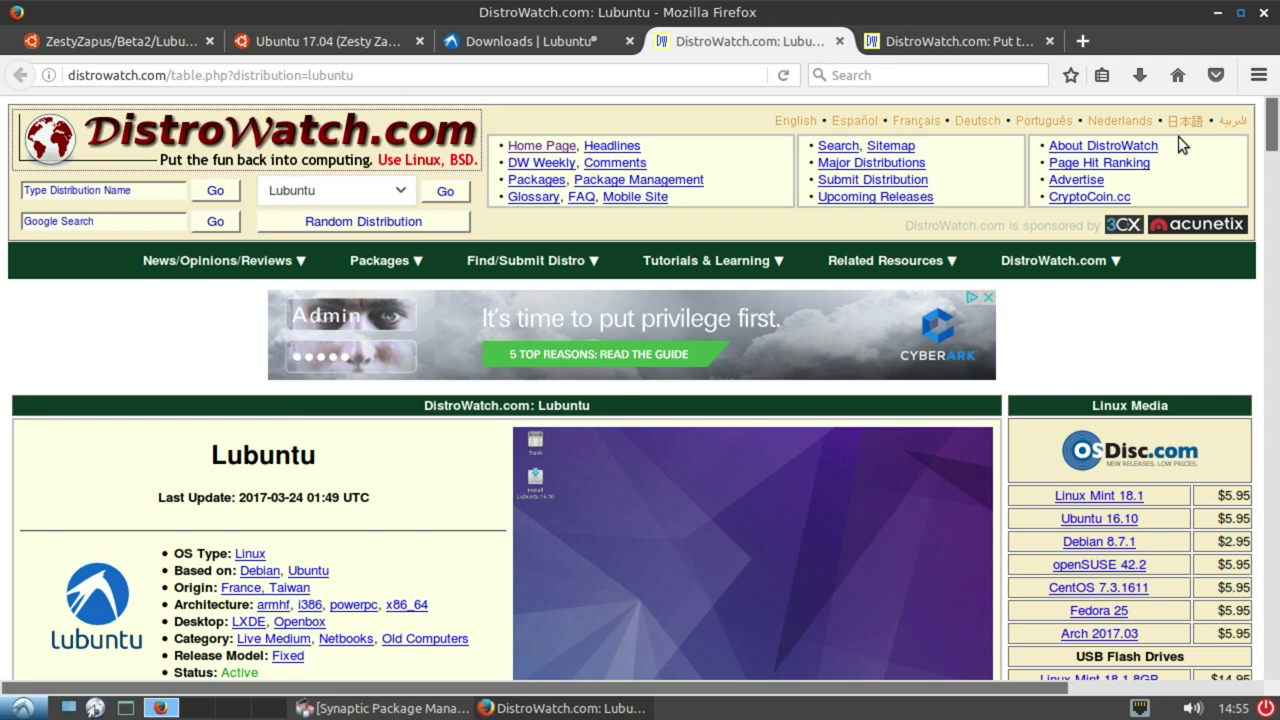
left_click_drag(1268, 118, 1257, 318)
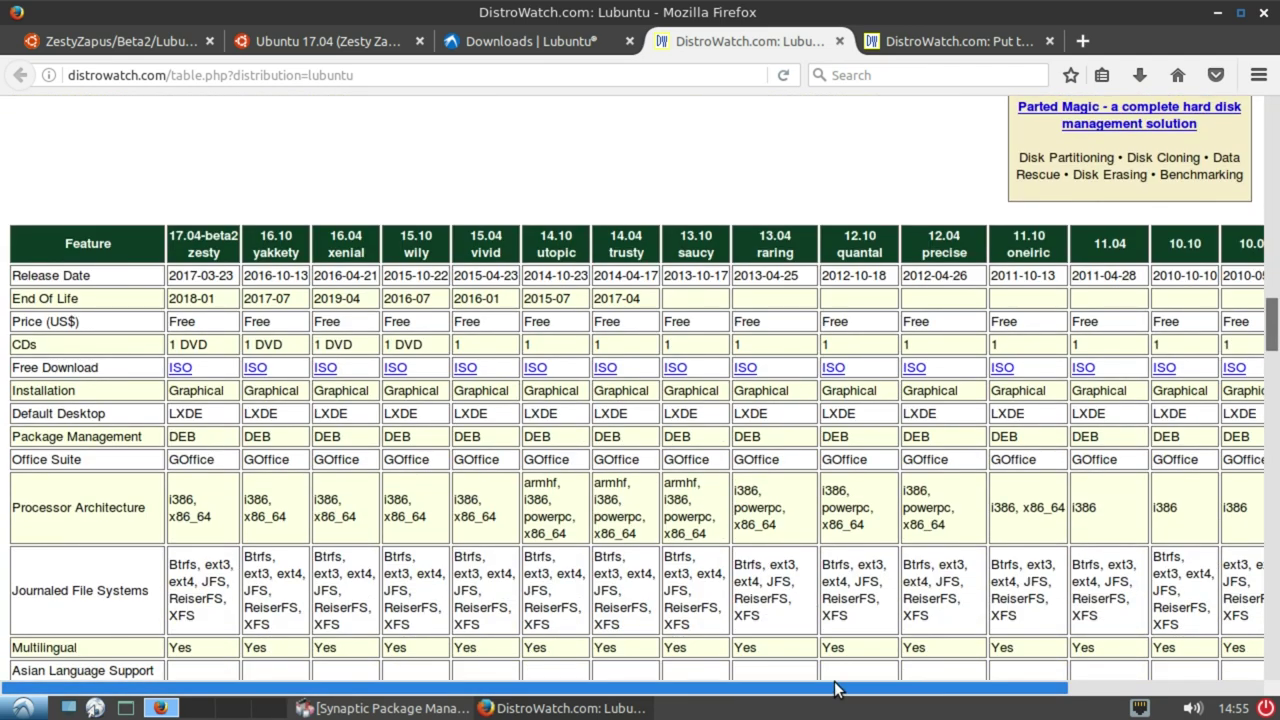
mouse_move(810, 690)
left_mouse_down()
mouse_move(953, 688)
mouse_move(466, 651)
left_mouse_up()
Go back to the Lubuntu Beta 2 wiki tab and minimize Firefox
left_click(337, 41)
left_click(155, 43)
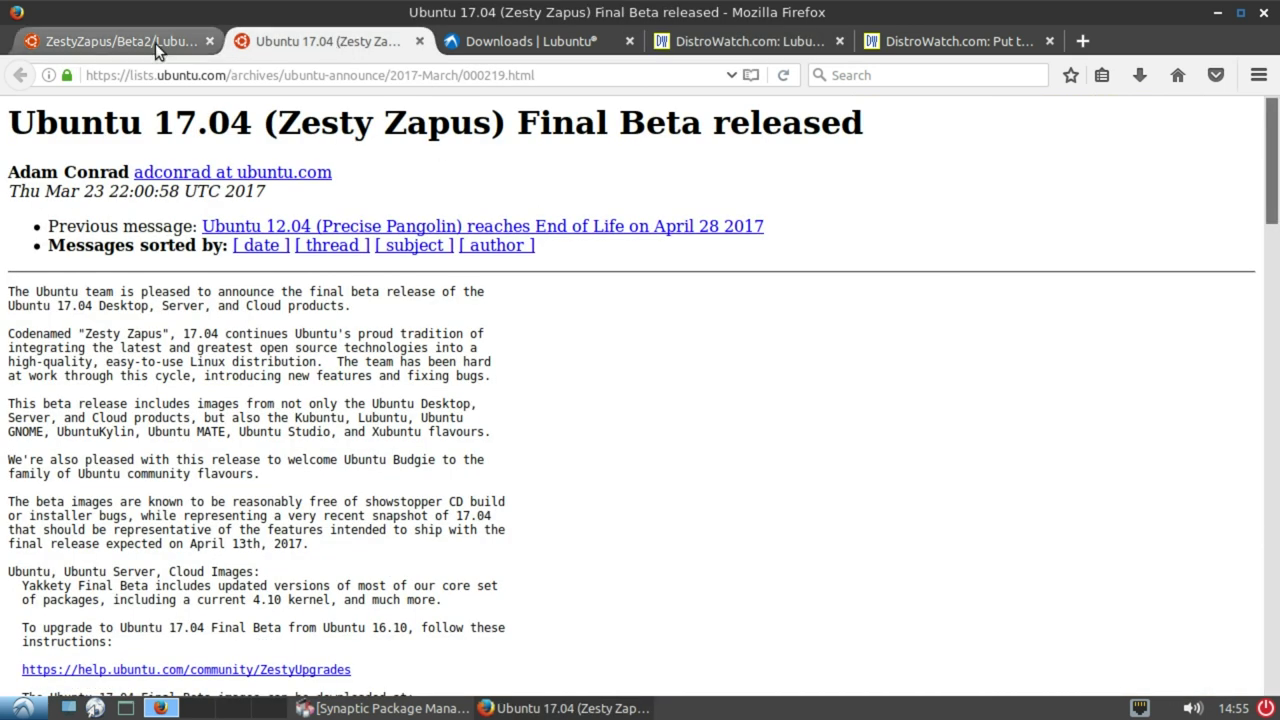
left_click(1218, 15)
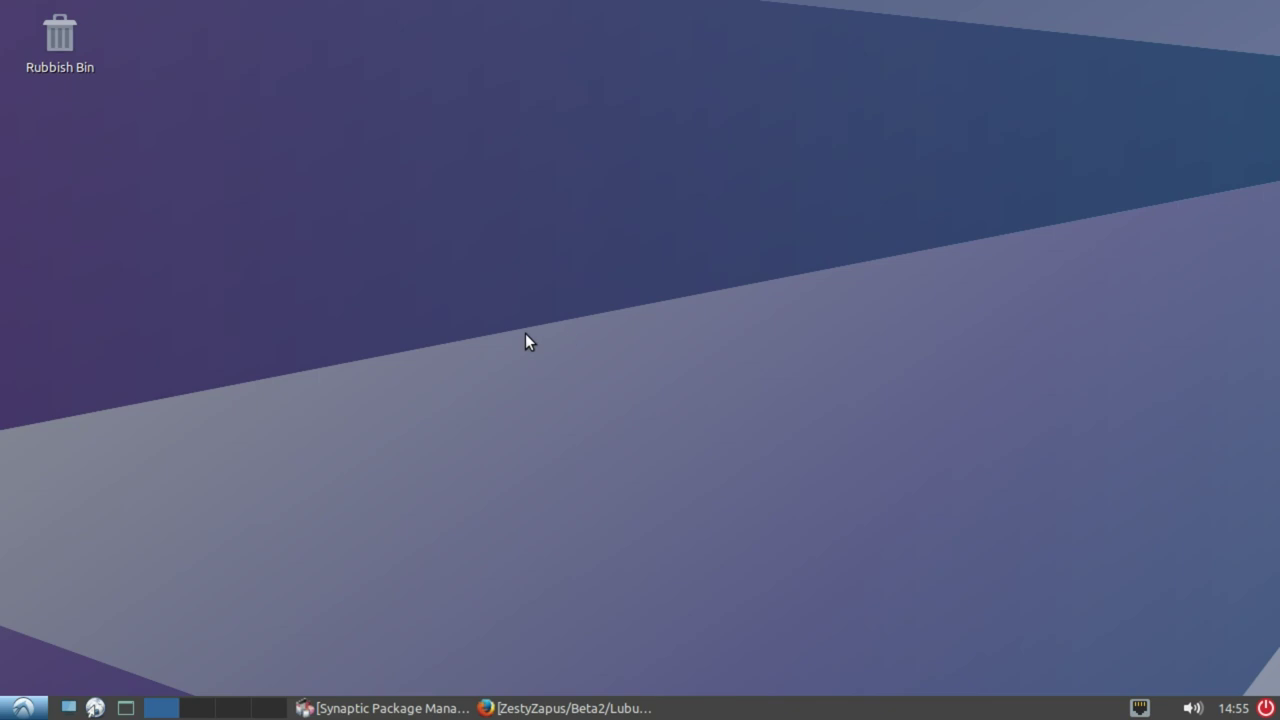
Open the Home Folder in the file manager and move its window to the right
left_click(24, 707)
left_click(39, 708)
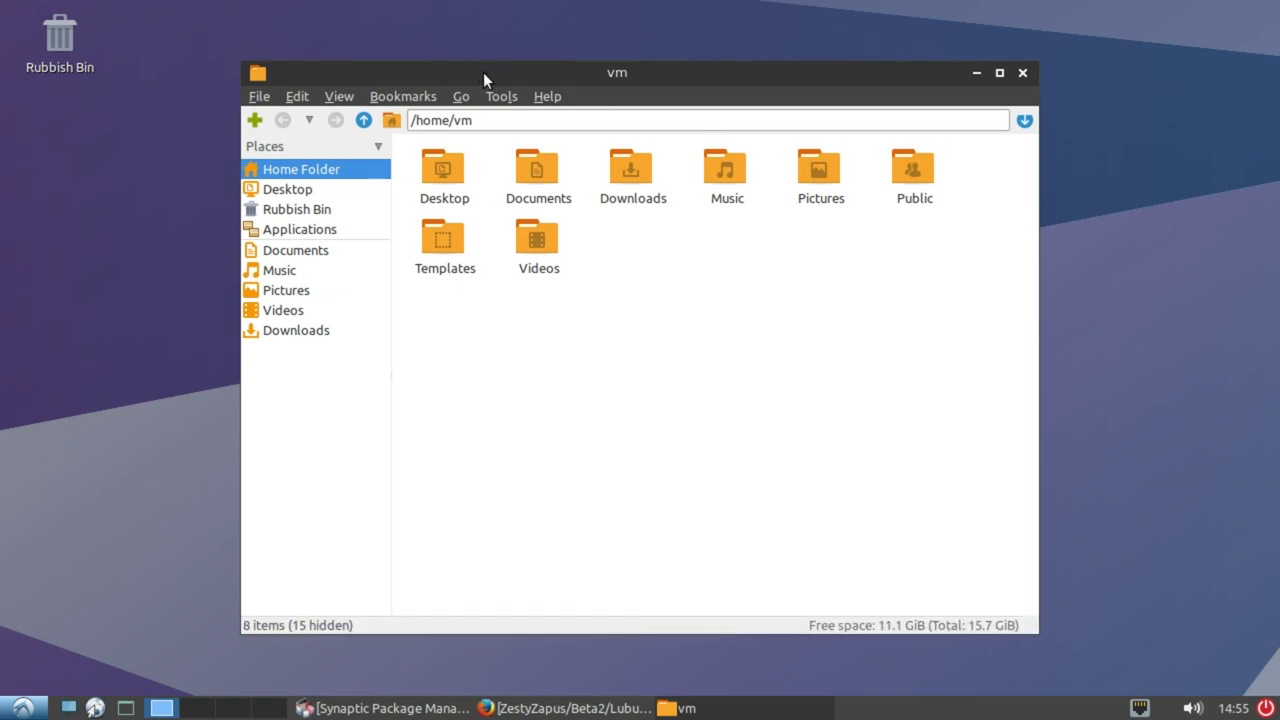
mouse_move(483, 72)
left_mouse_down()
mouse_move(369, 63)
mouse_move(778, 66)
mouse_move(697, 43)
left_mouse_up()
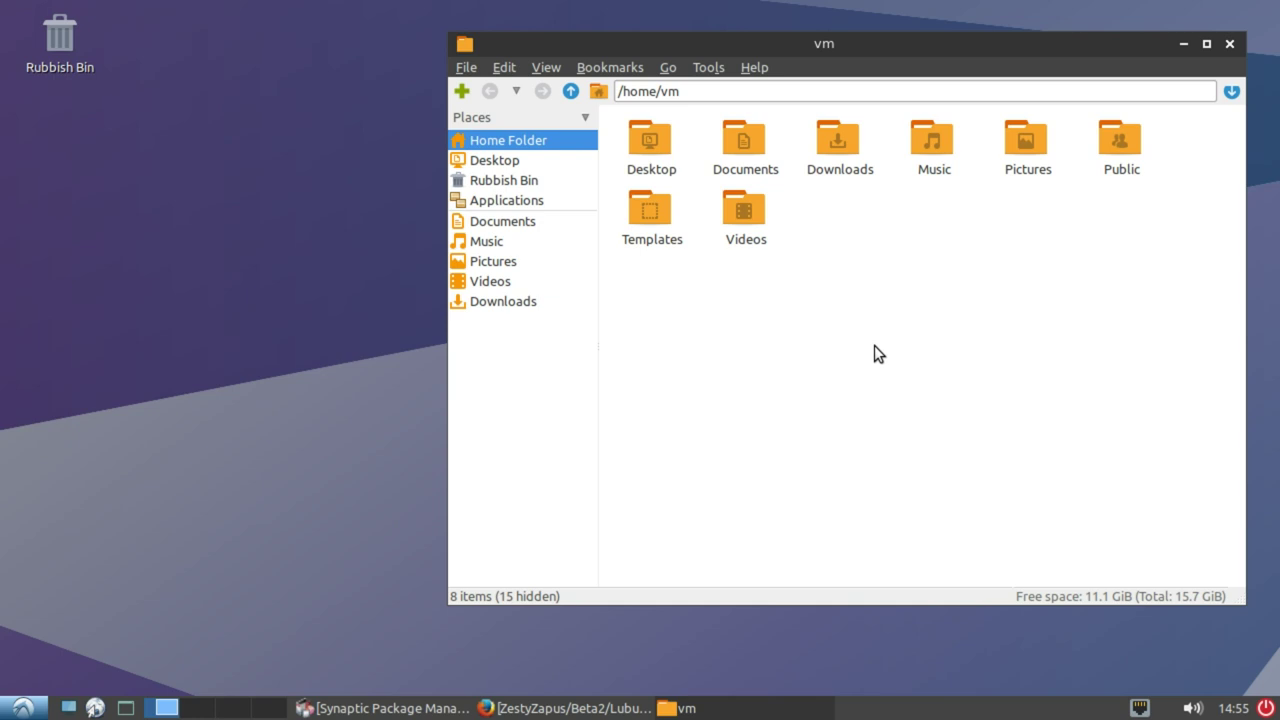
Open Customise Look and Feel from the menu and reposition its window
left_click(22, 708)
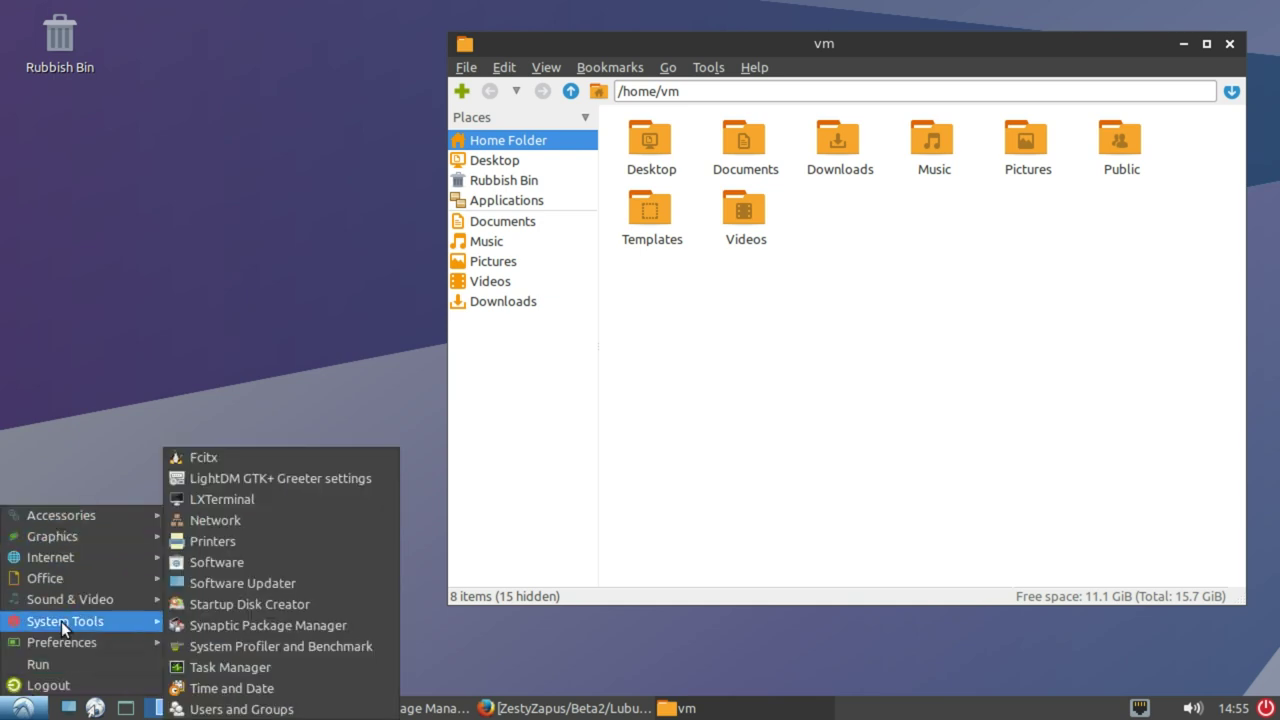
mouse_move(62, 642)
left_click(258, 458)
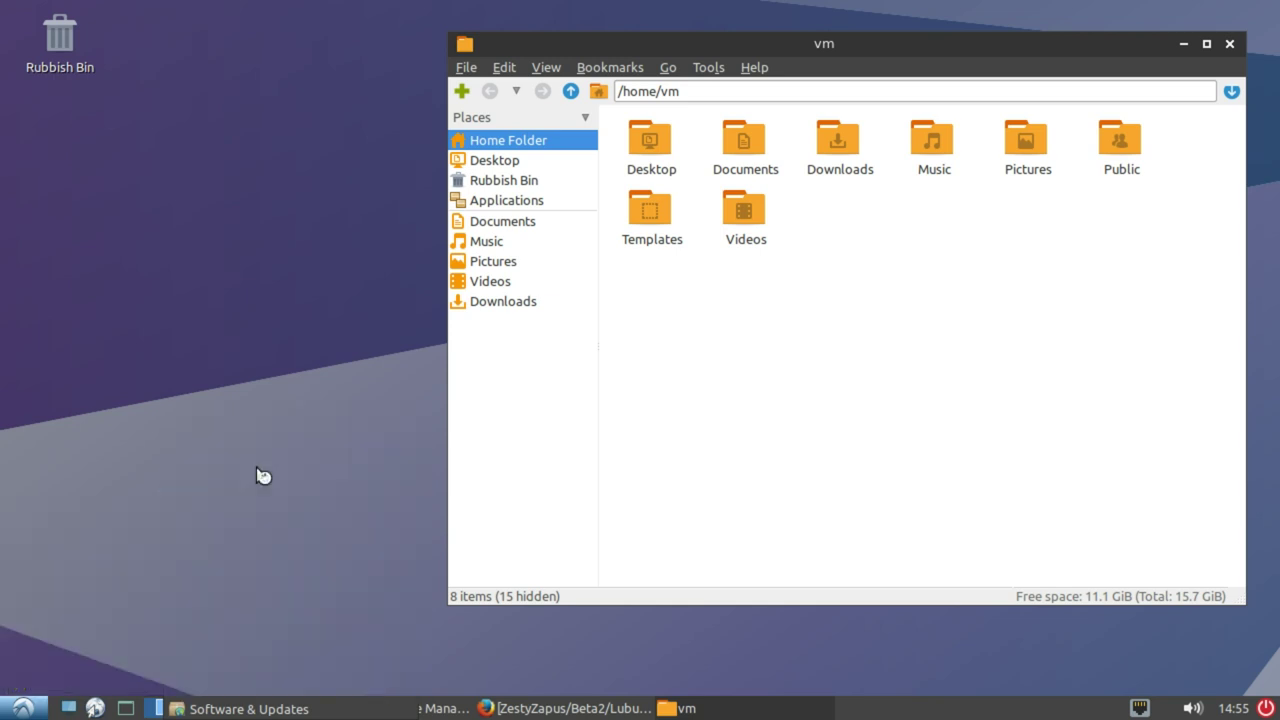
left_click_drag(345, 280, 433, 138)
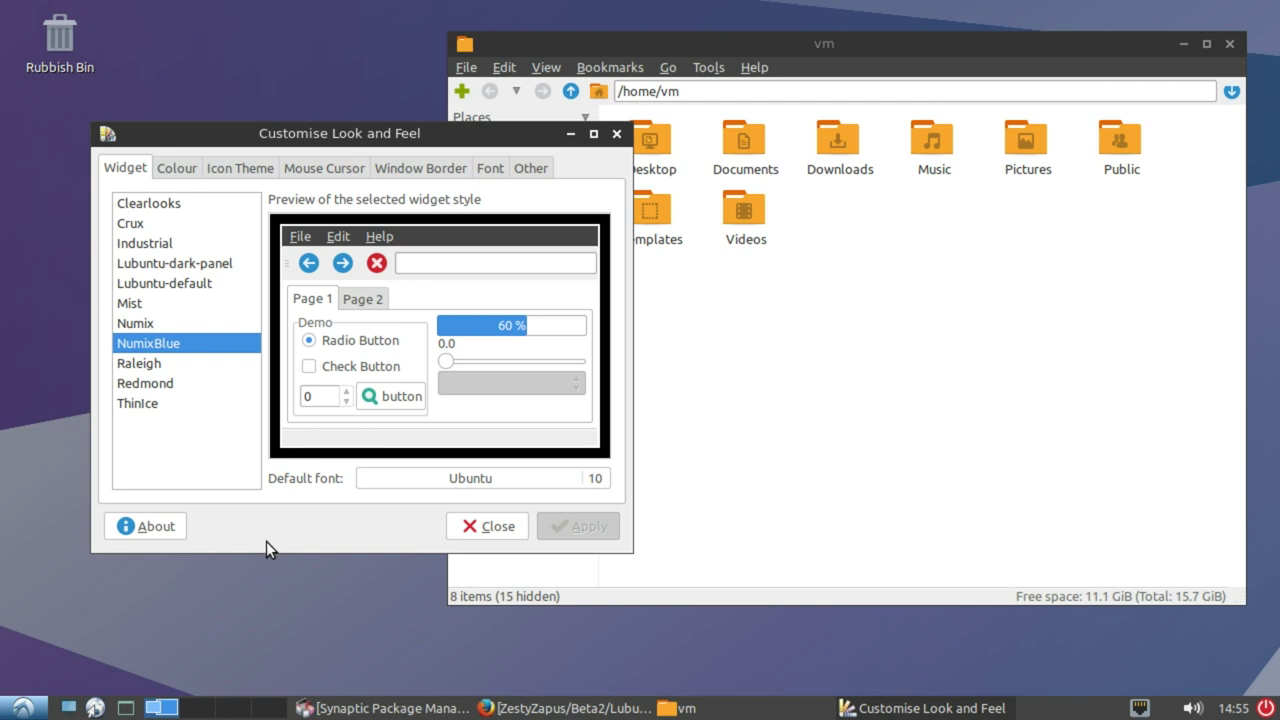
Browse the applications menu categories, then close the menu leaving Look and Feel unchanged
left_click(22, 707)
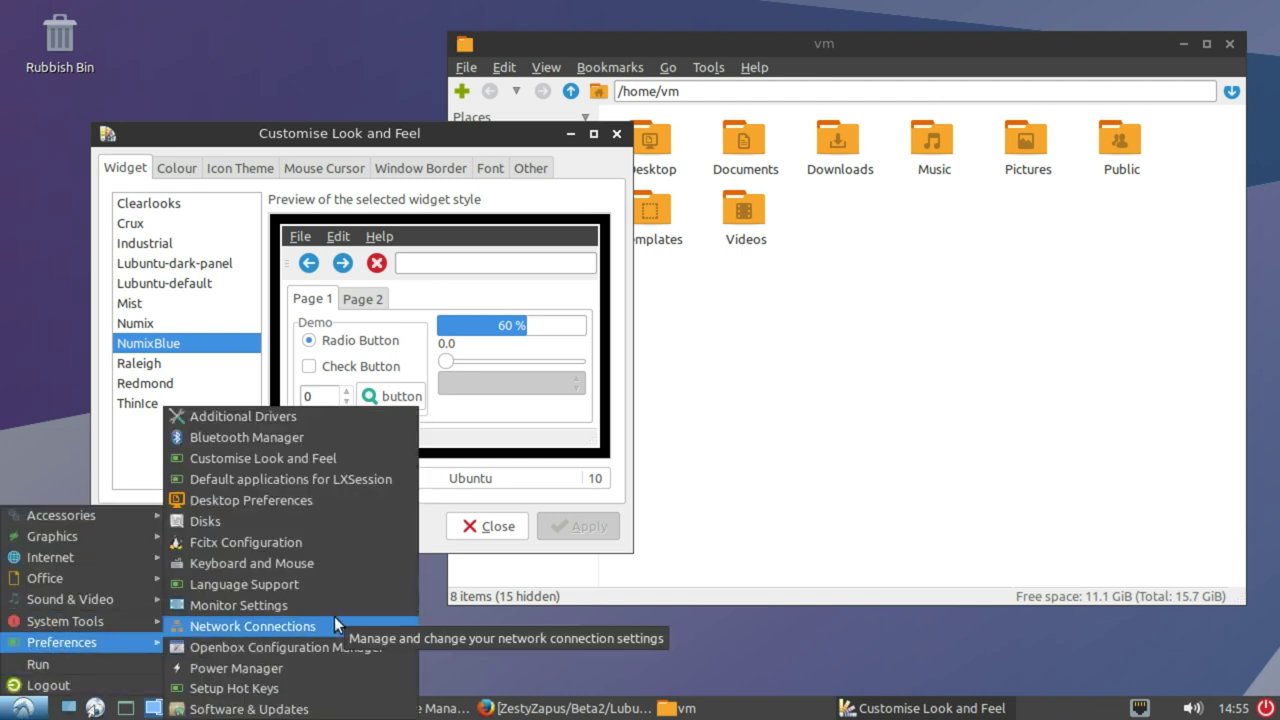
left_click(23, 706)
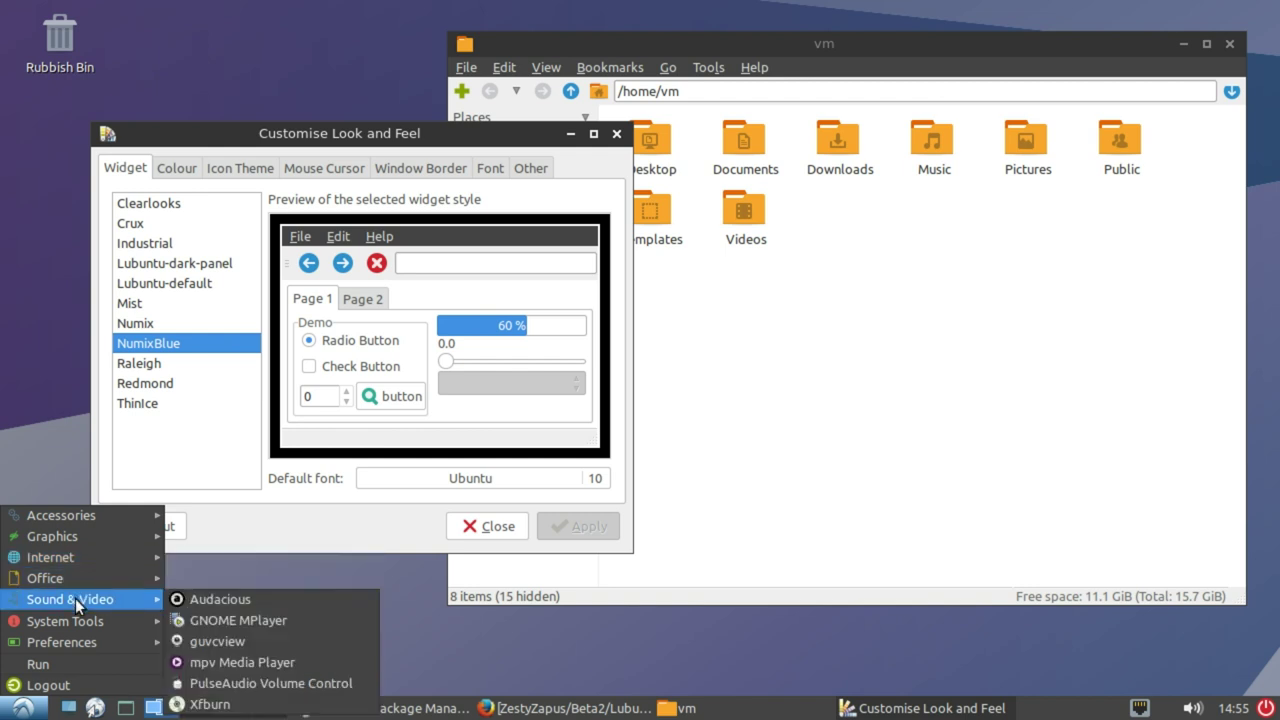
mouse_move(65, 621)
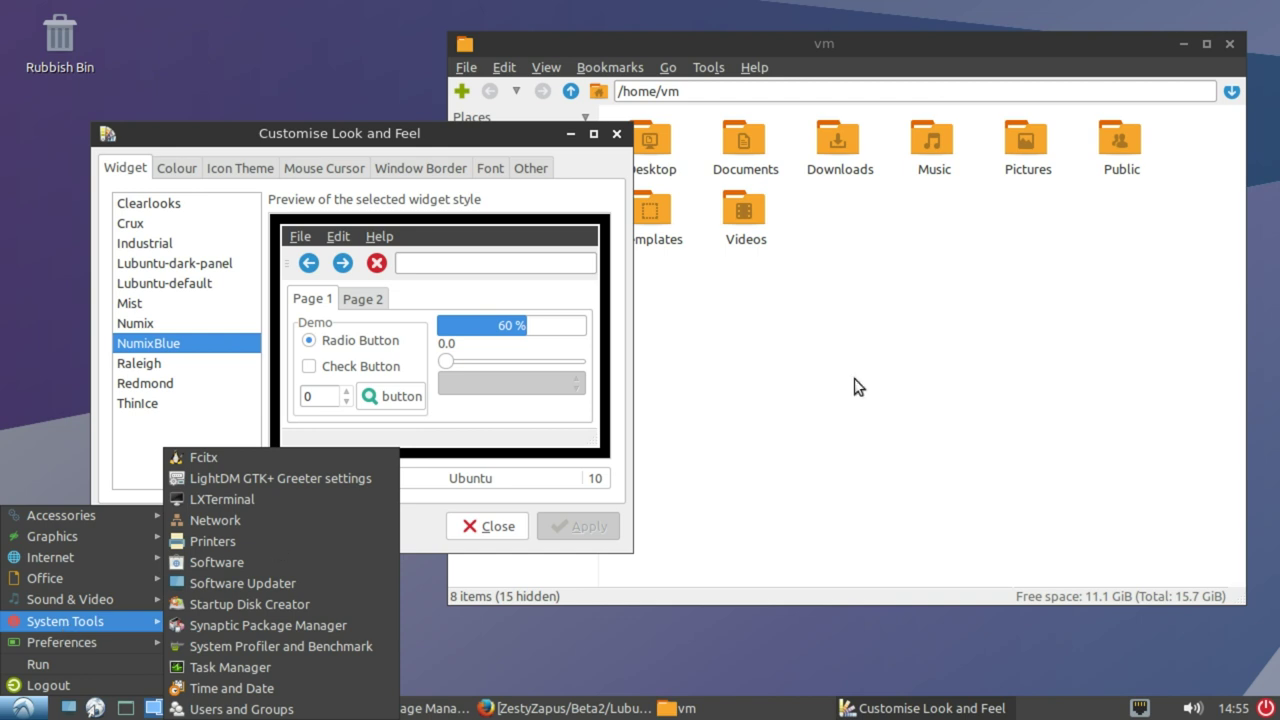
left_click(378, 138)
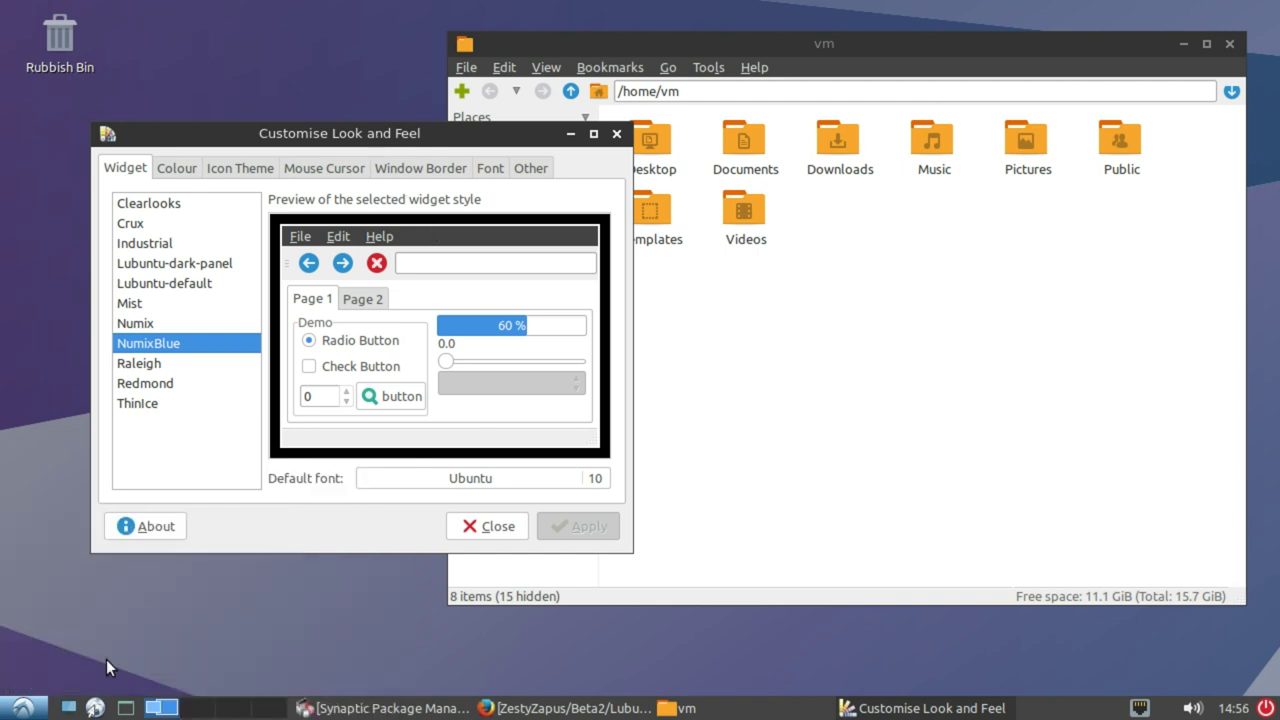
left_click(83, 640)
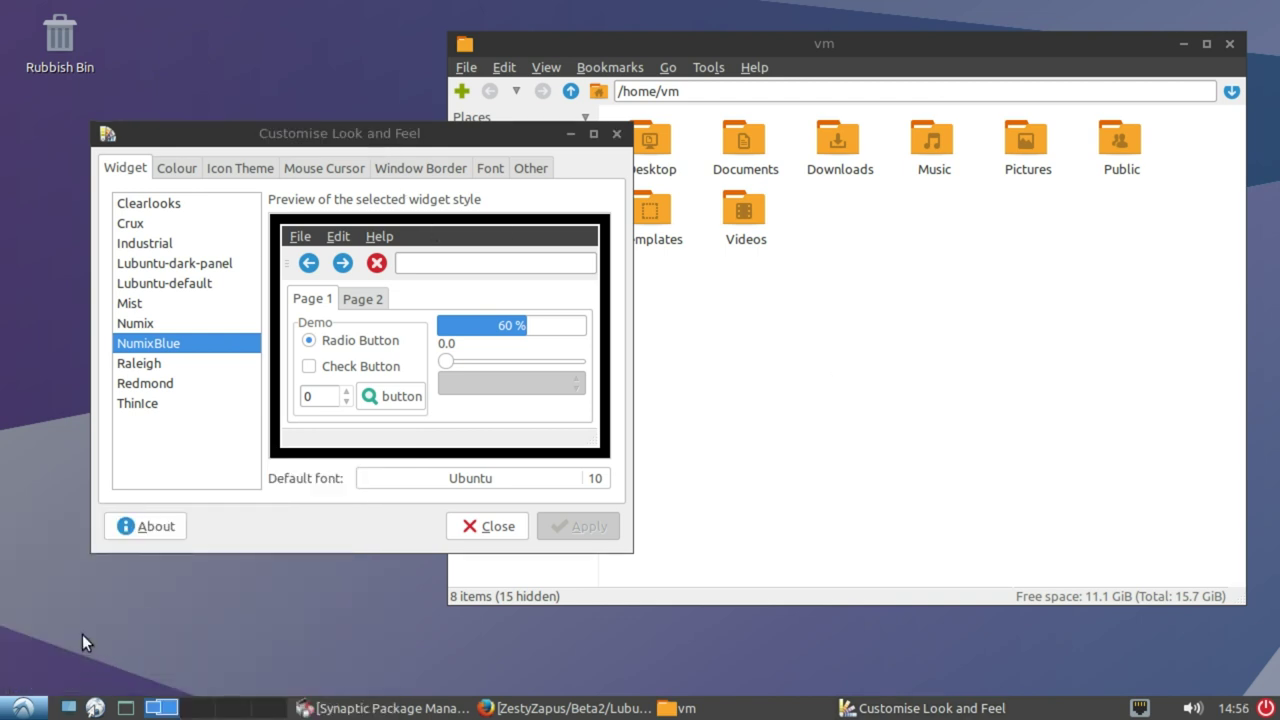
key("alt+F2")
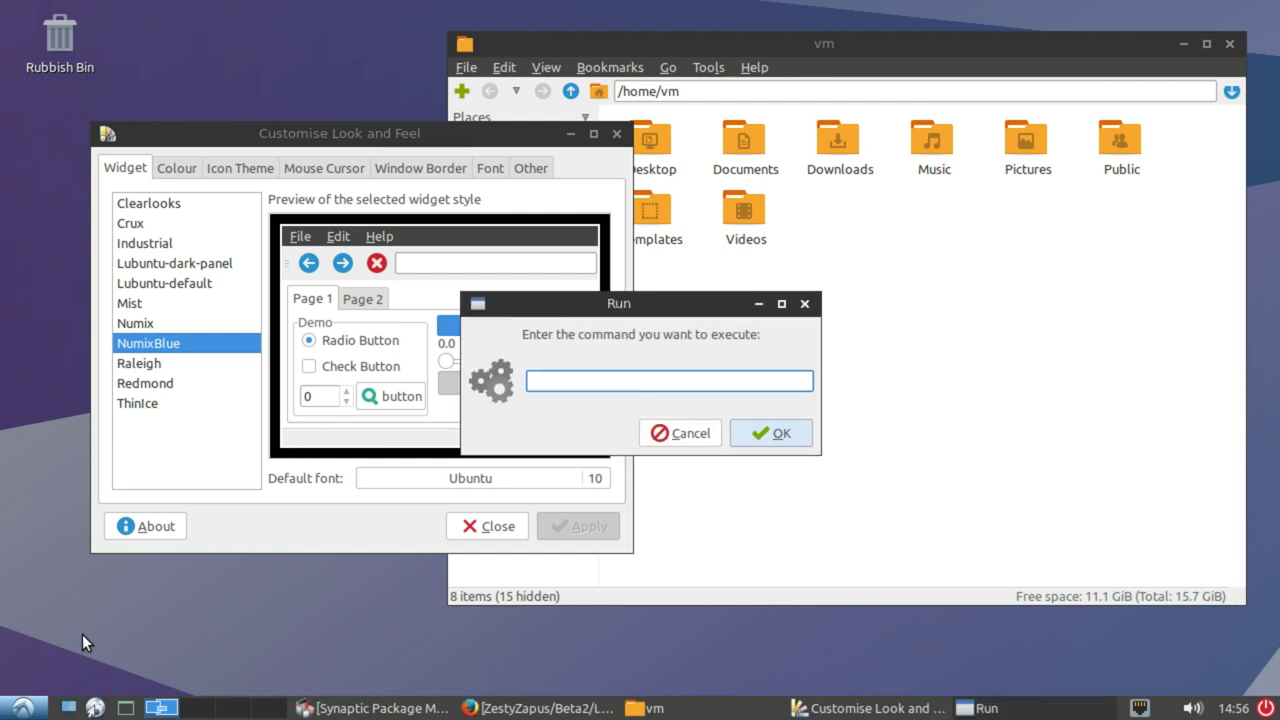
type("firefox")
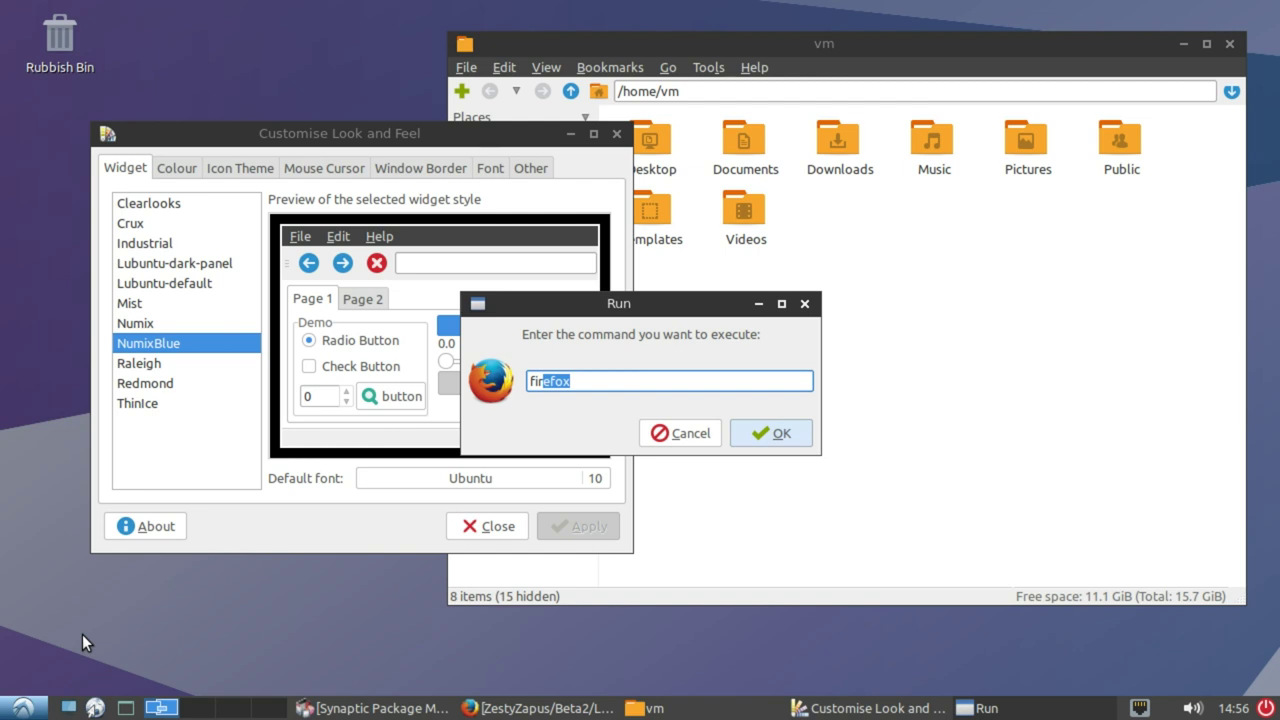
key("Return")
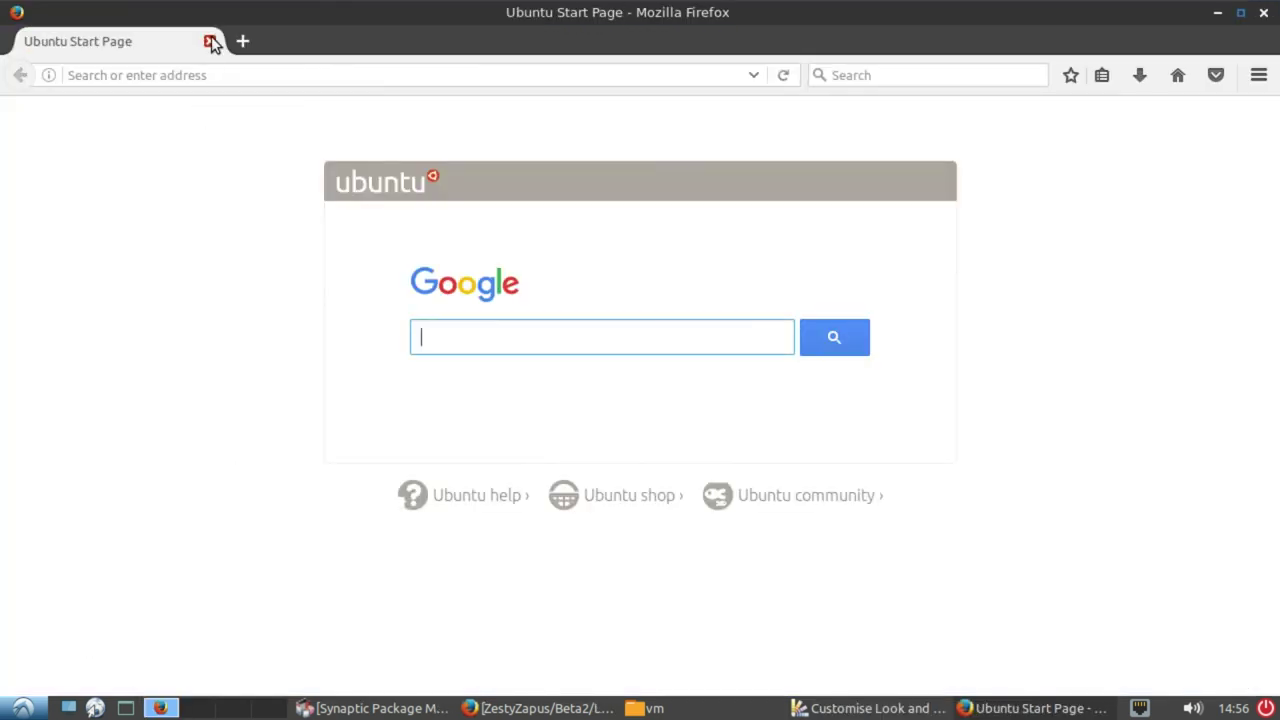
left_click(209, 41)
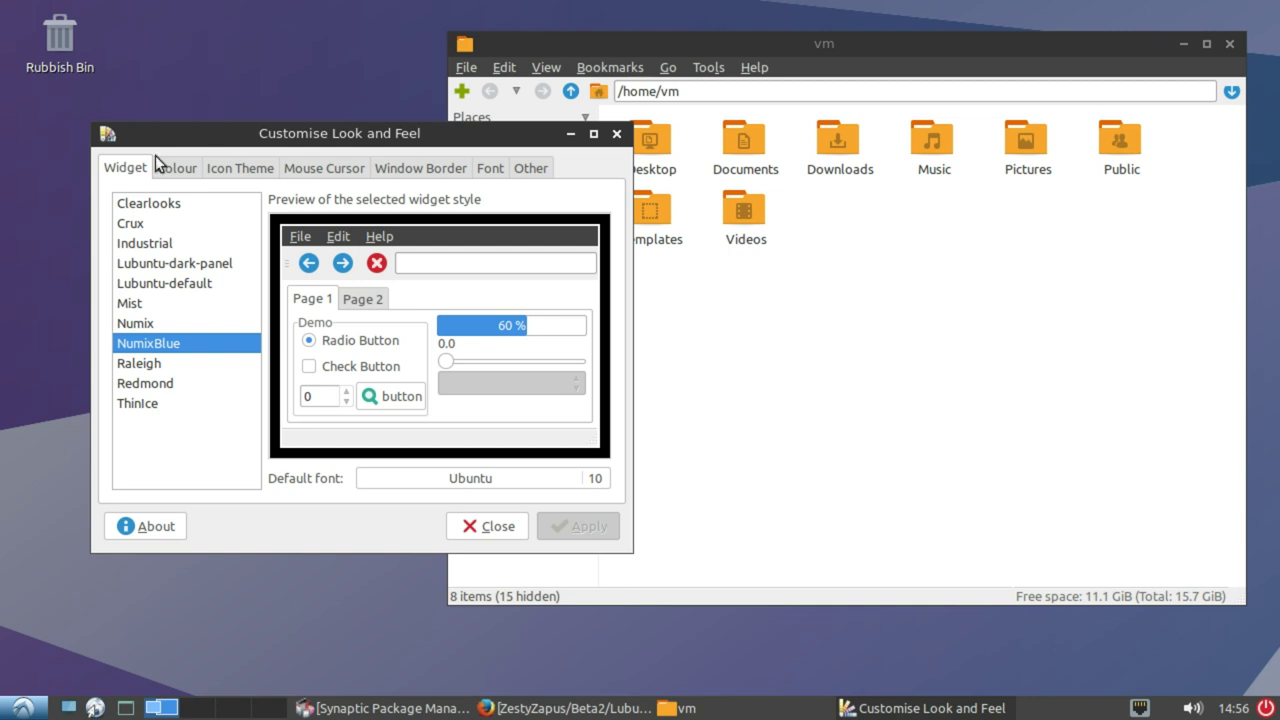
left_click(22, 708)
mouse_move(62, 515)
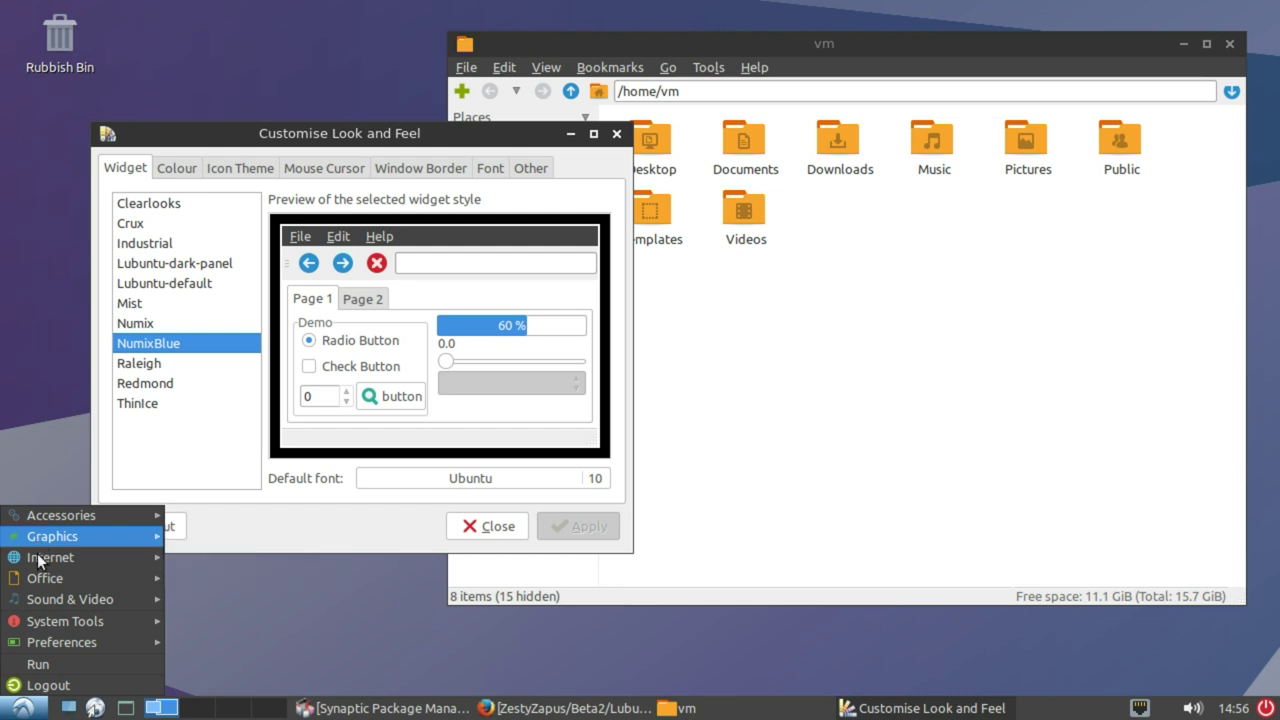
mouse_move(50, 557)
left_click(36, 425)
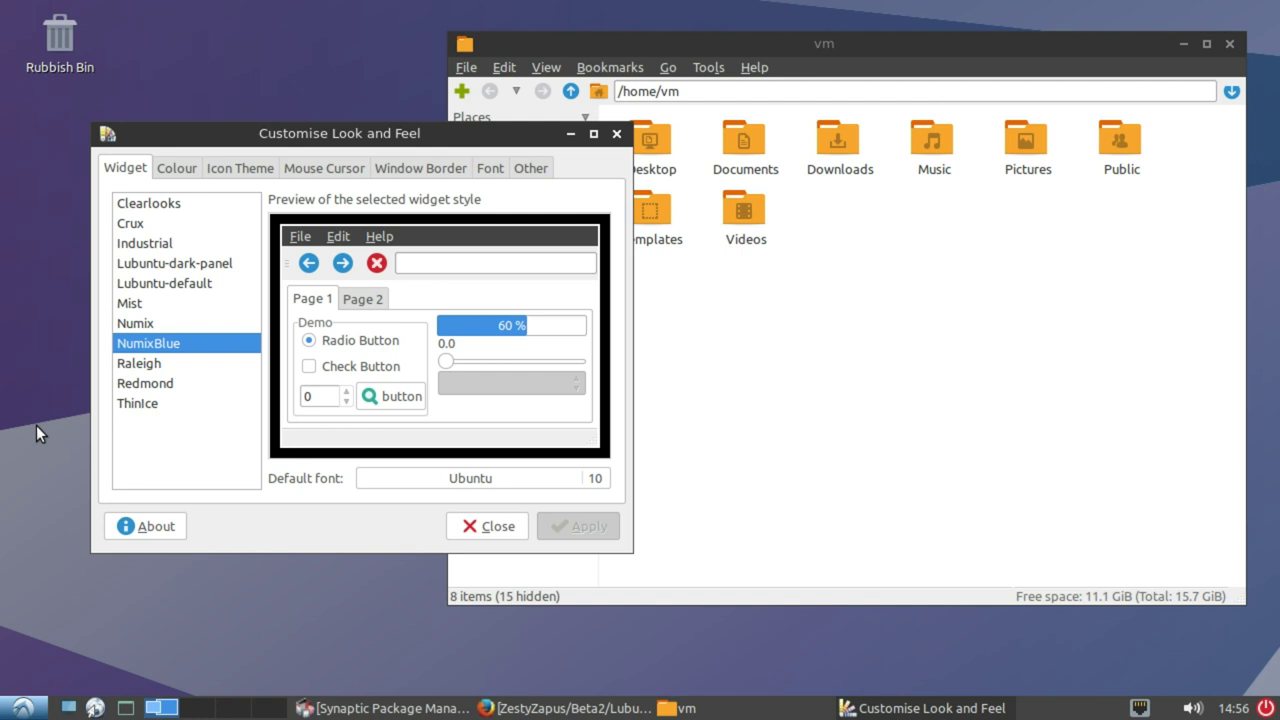
left_click(22, 707)
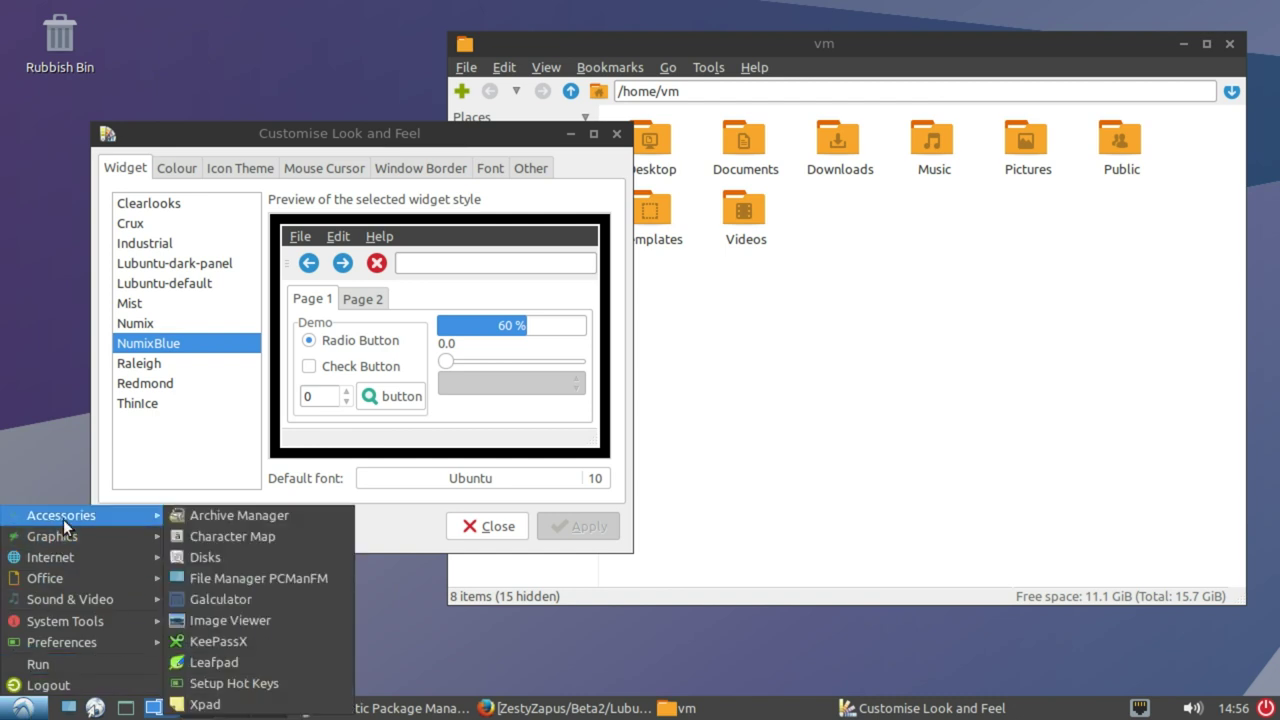
left_click(22, 707)
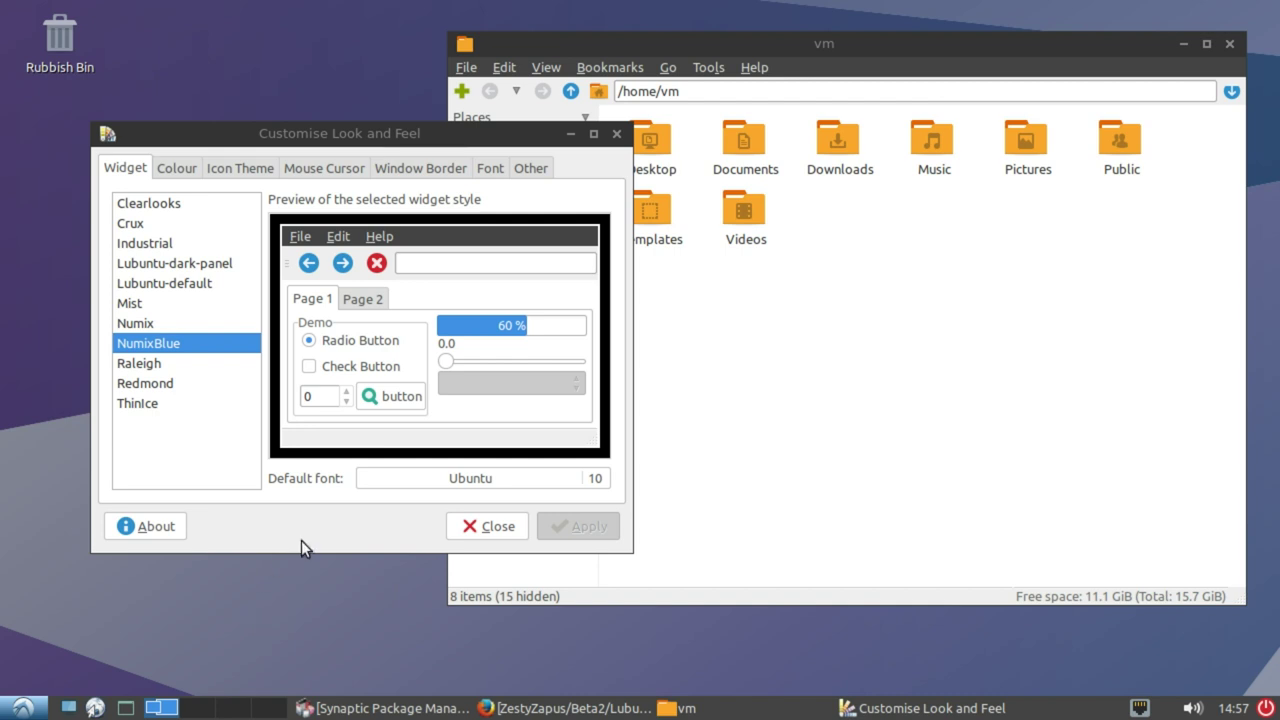
Browse the application menu, nudge the Look and Feel window, and bring Synaptic to the front
left_click(22, 708)
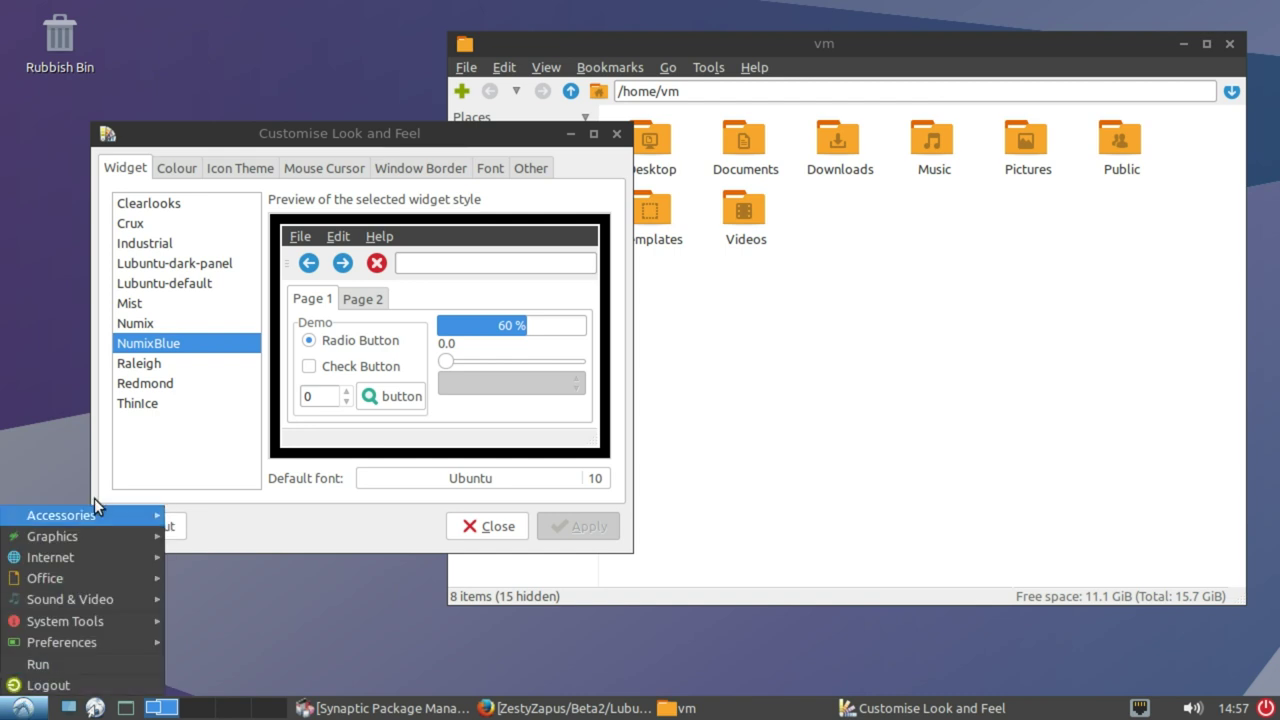
left_click(49, 436)
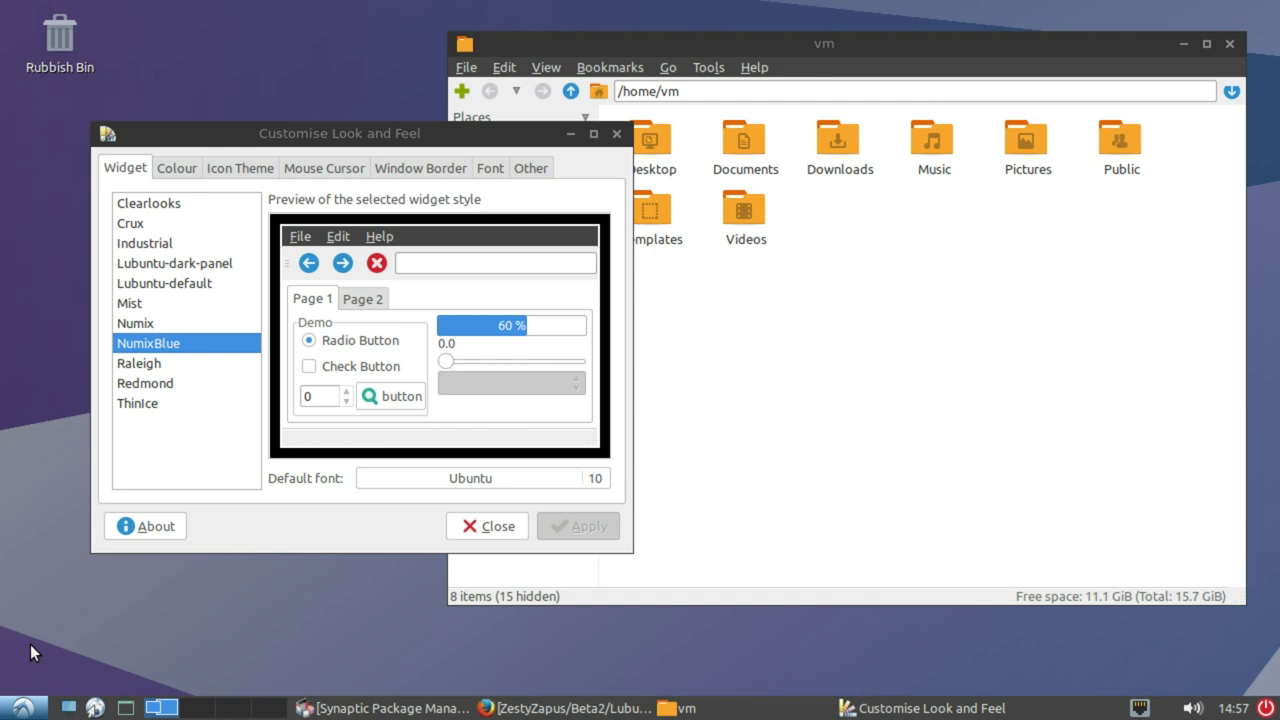
left_click(22, 708)
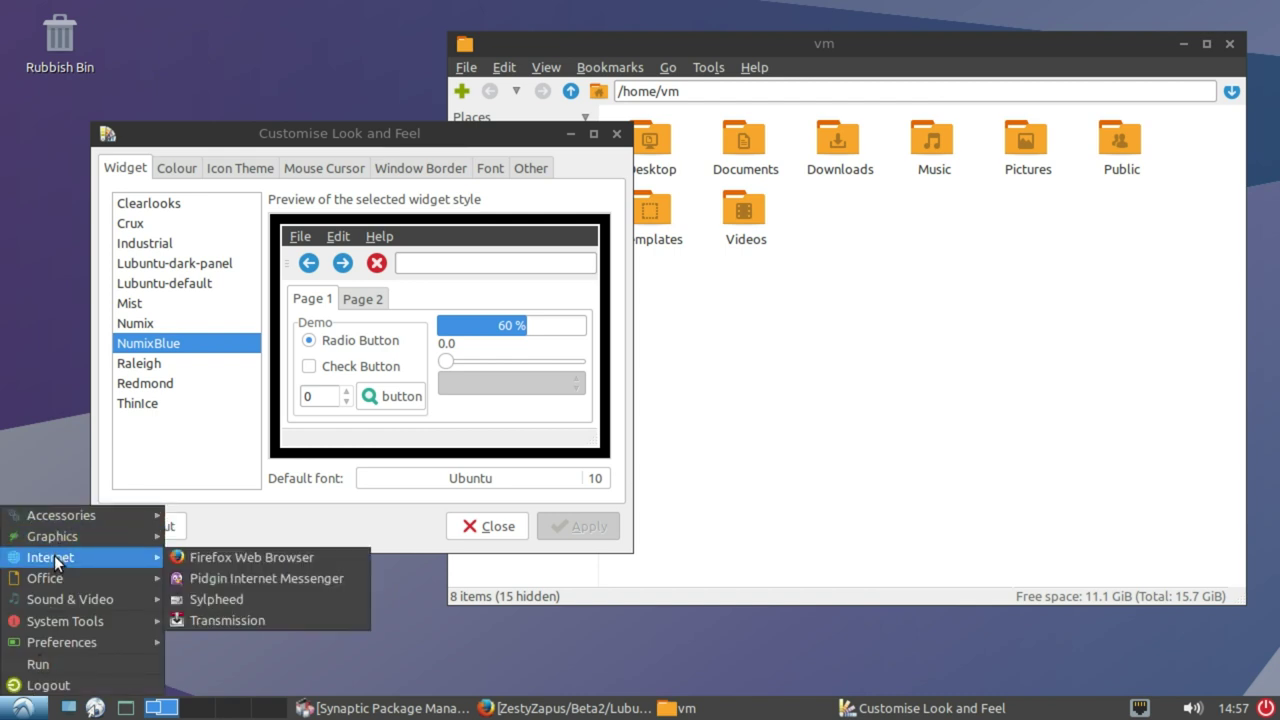
mouse_move(45, 578)
left_click(48, 405)
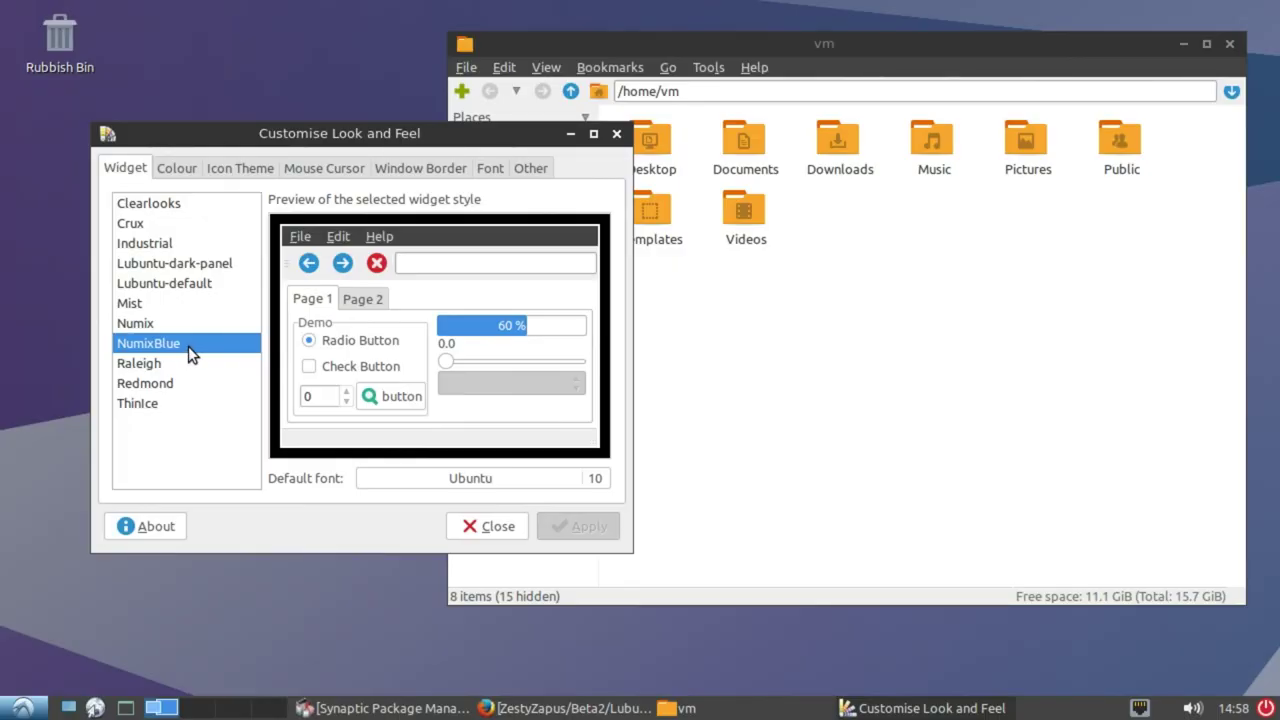
left_click_drag(290, 137, 326, 154)
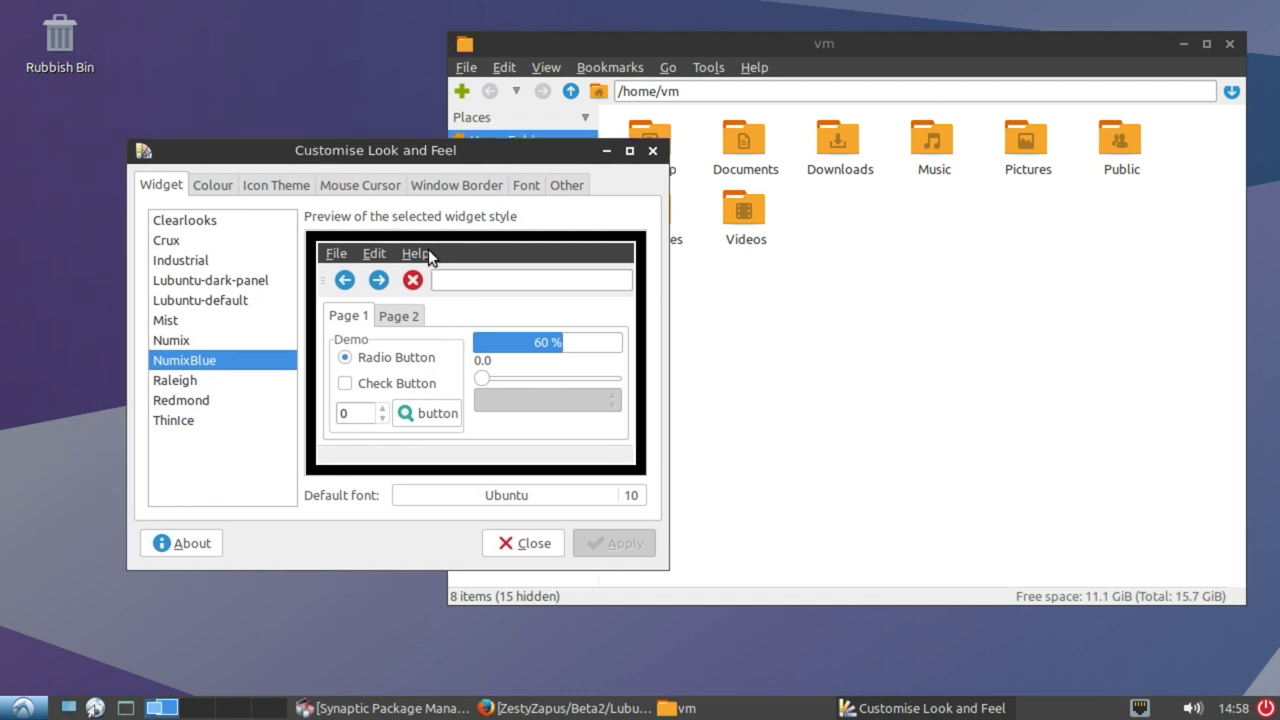
left_click(410, 707)
Search Synaptic for 'numix' to list the installed Numix theme packages
left_click(427, 82)
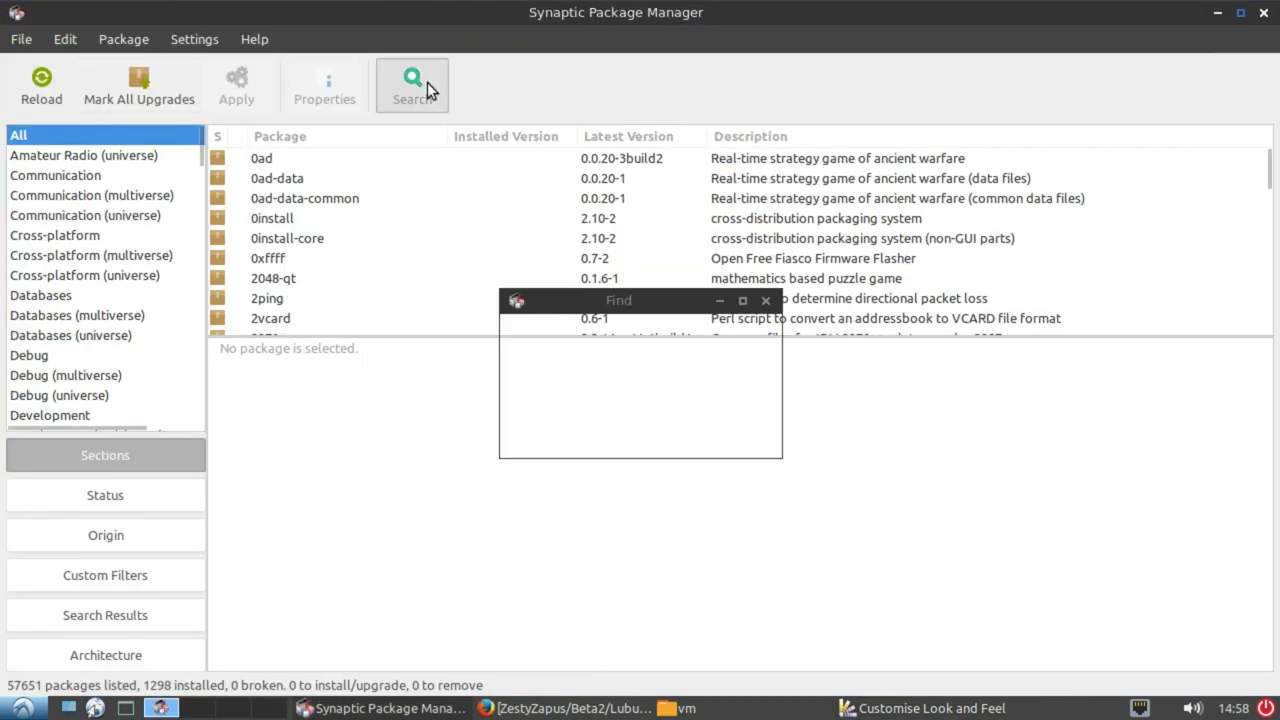
type("numix")
key("Return")
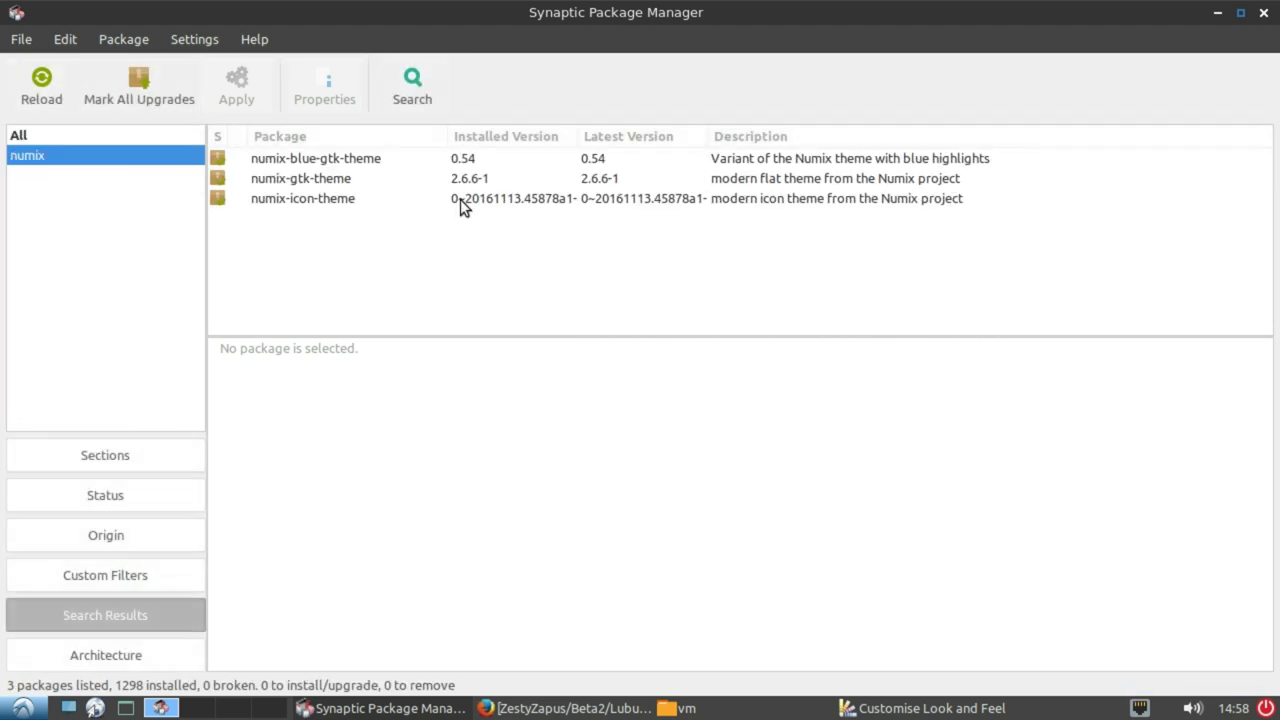
Read the numix-blue-gtk-theme, numix-gtk-theme and numix-icon-theme descriptions, then minimize Synaptic
left_click(330, 166)
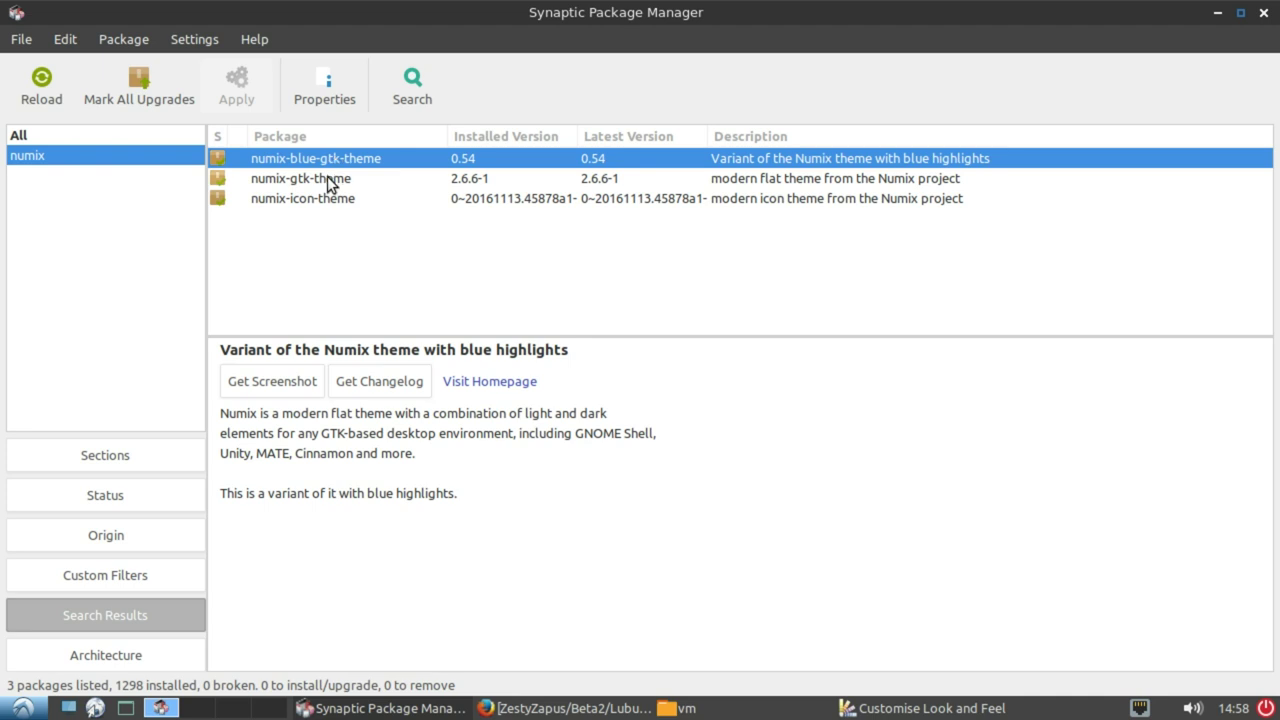
left_click(327, 176)
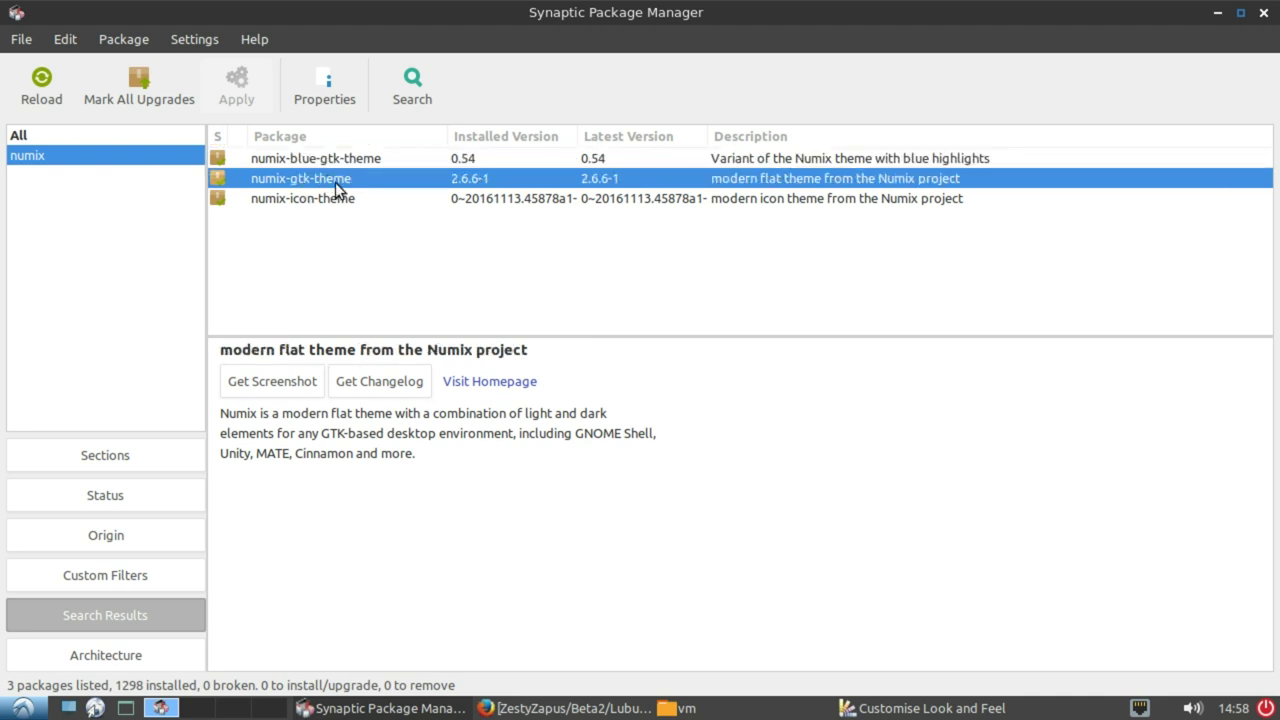
left_click(311, 200)
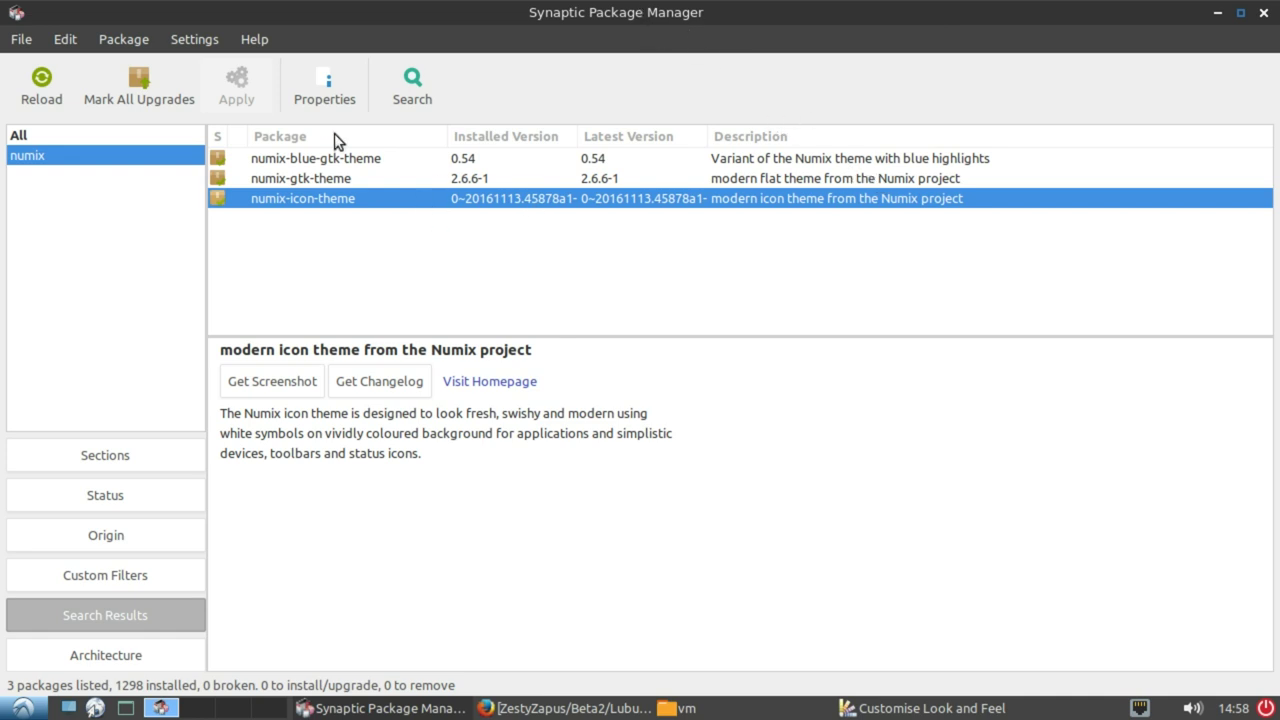
left_click(1219, 15)
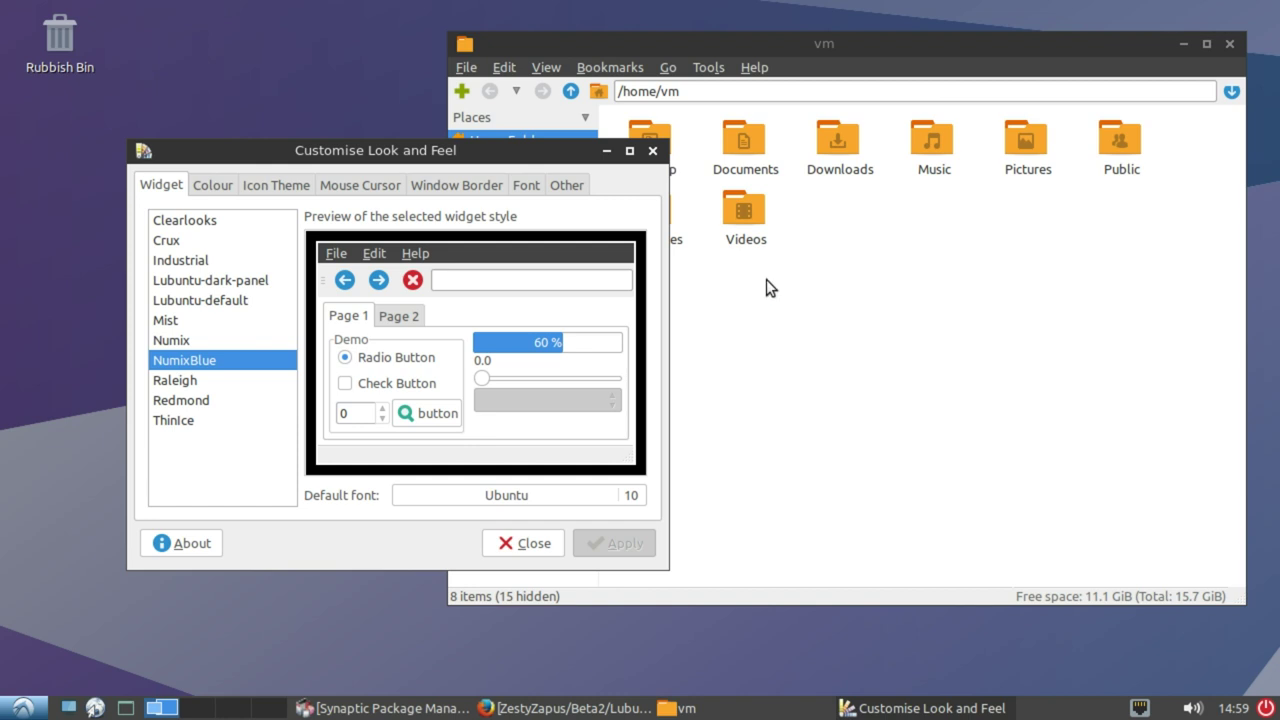
Preview the Numix and NumixBlue widget styles, then apply Lubuntu-default
left_click(185, 342)
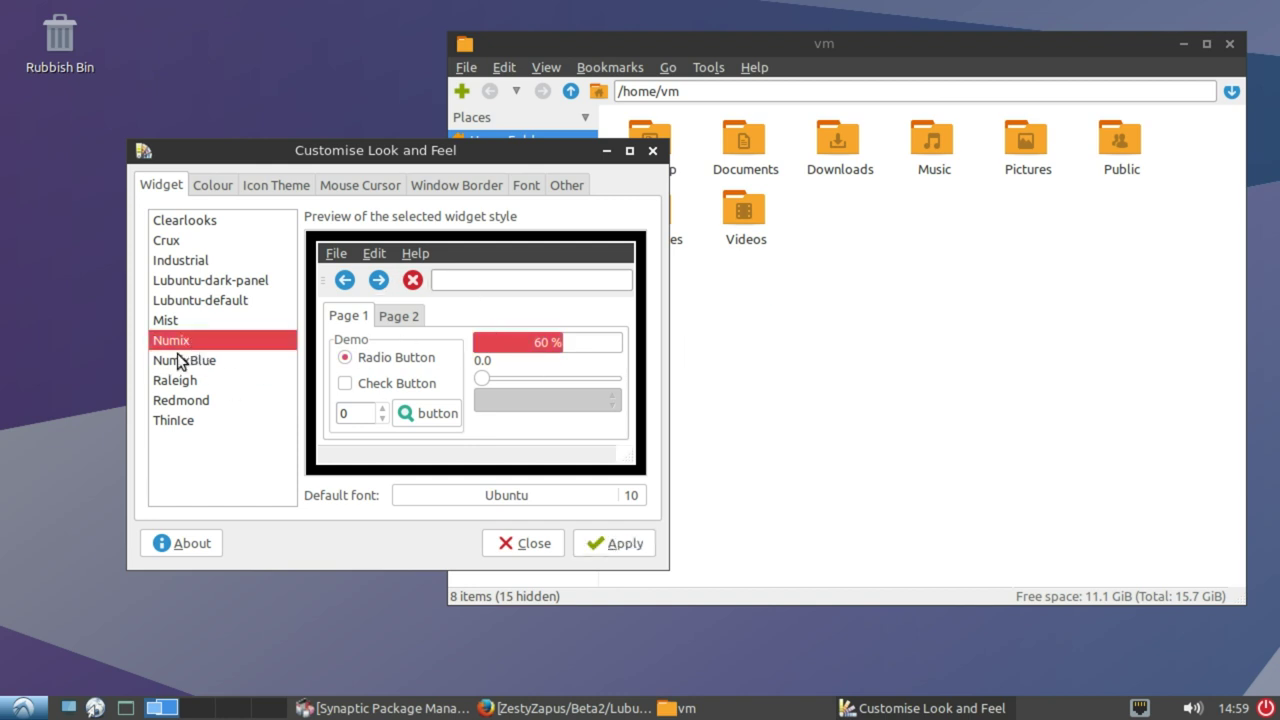
left_click(178, 360)
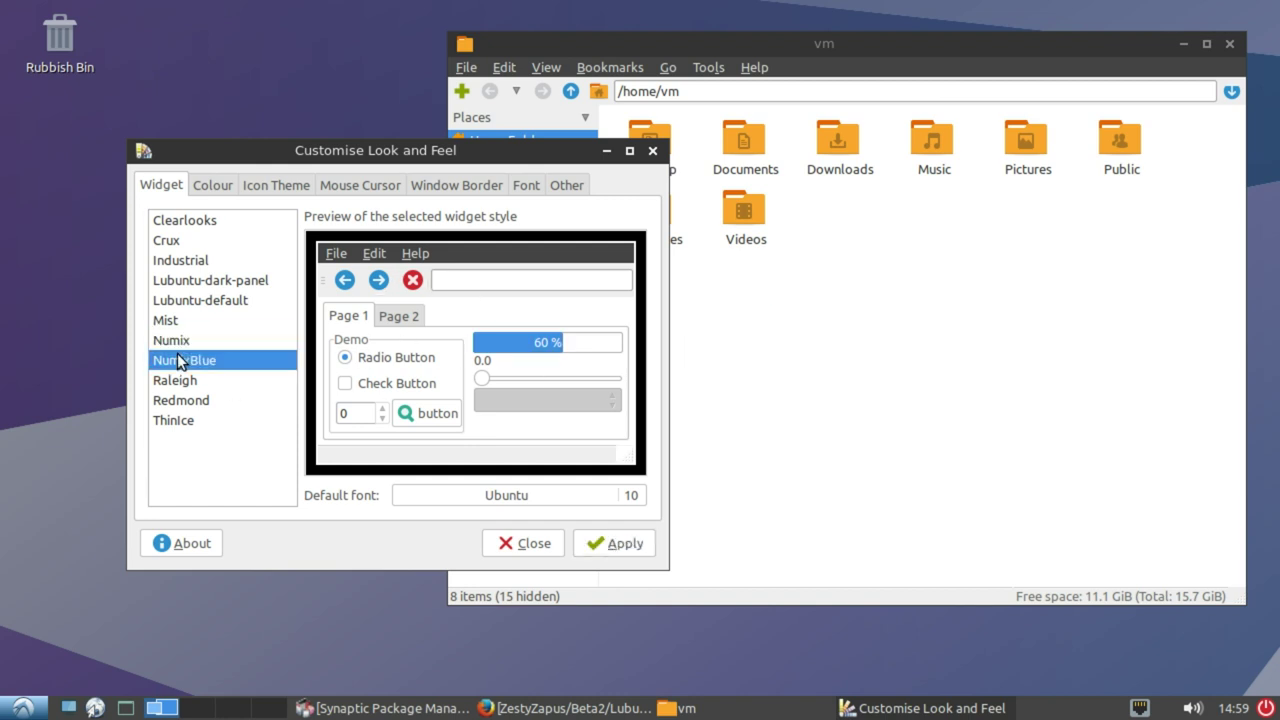
left_click(205, 302)
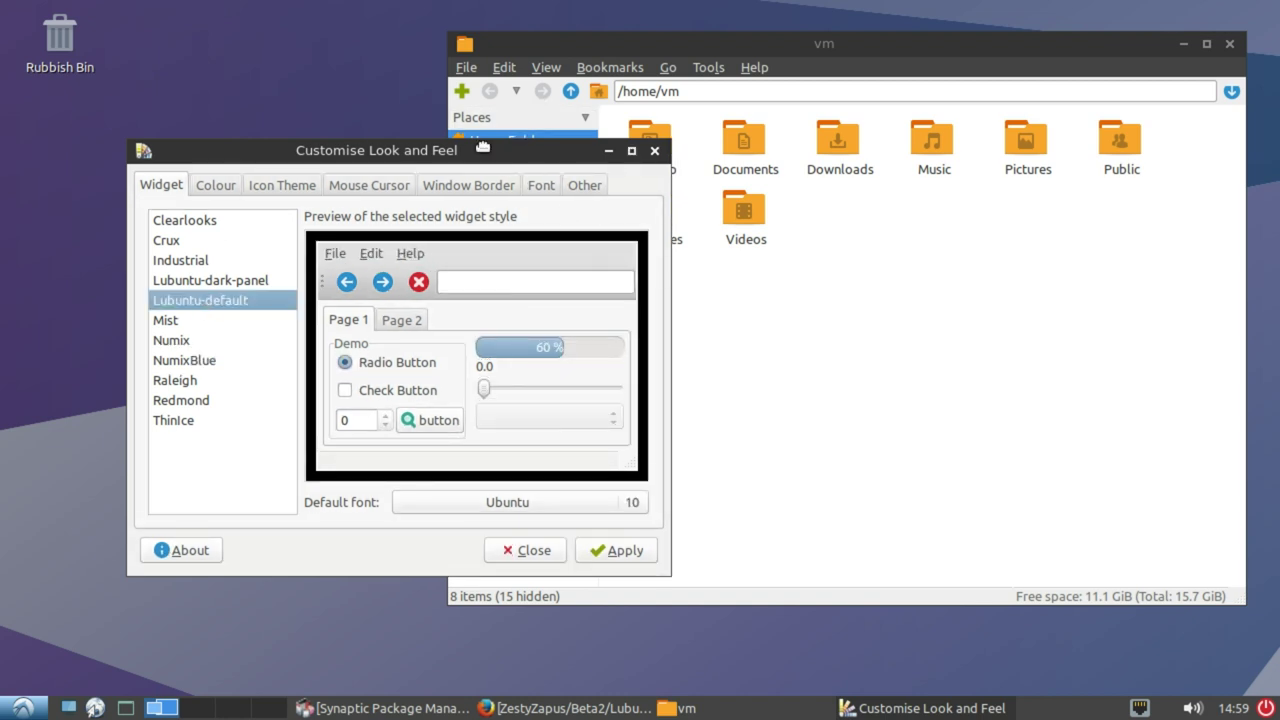
left_click(587, 528)
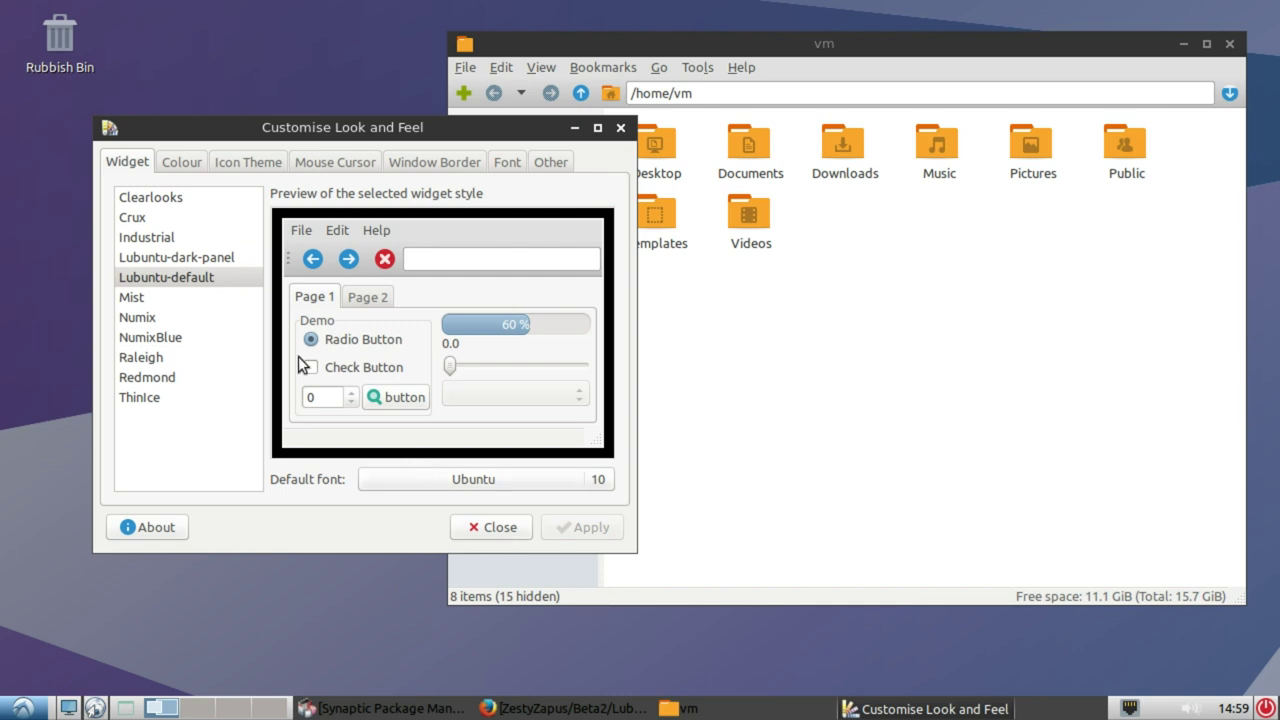
left_click(210, 275)
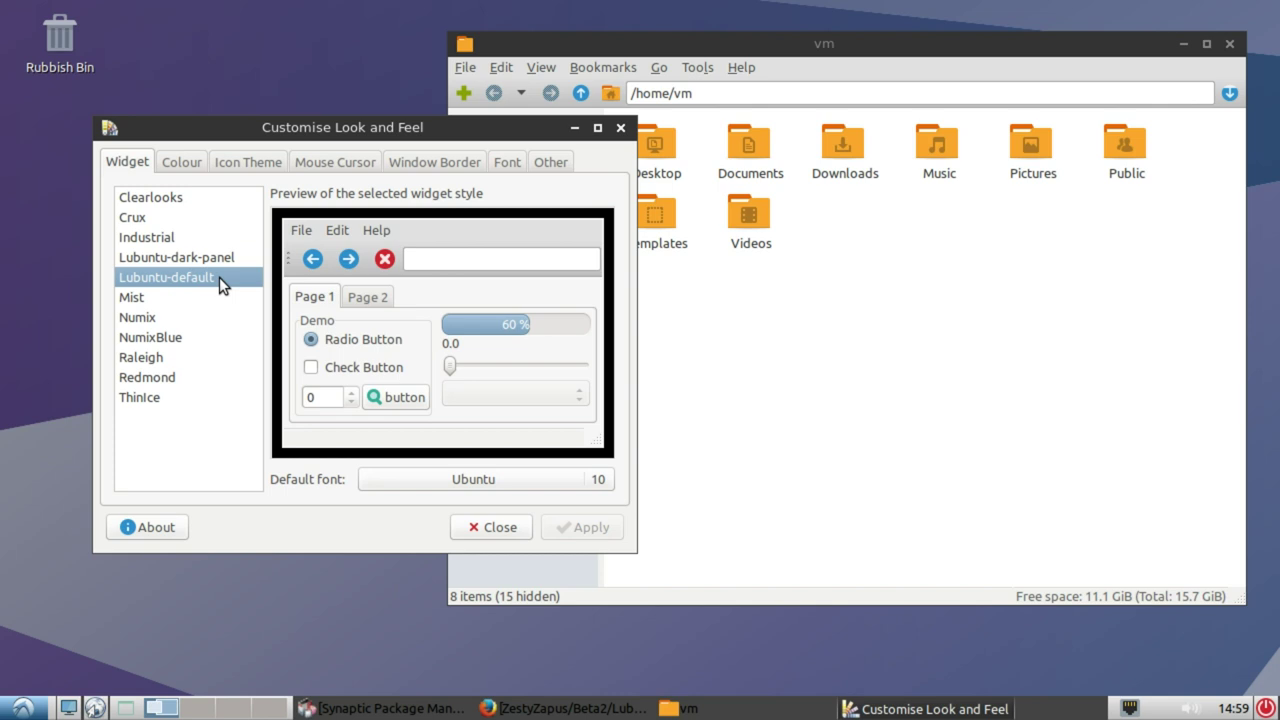
Launch the Disks utility, reposition its window, and raise Customise Look and Feel above it
left_click(22, 708)
mouse_move(60, 651)
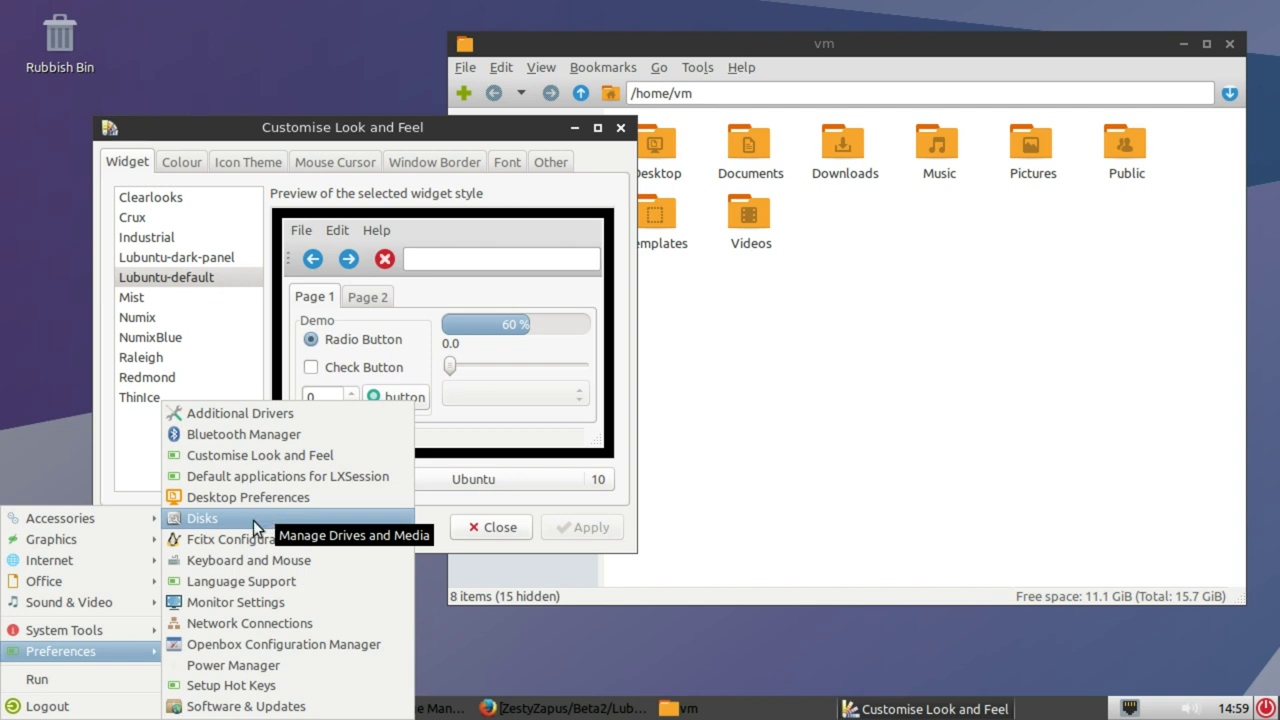
left_click(253, 520)
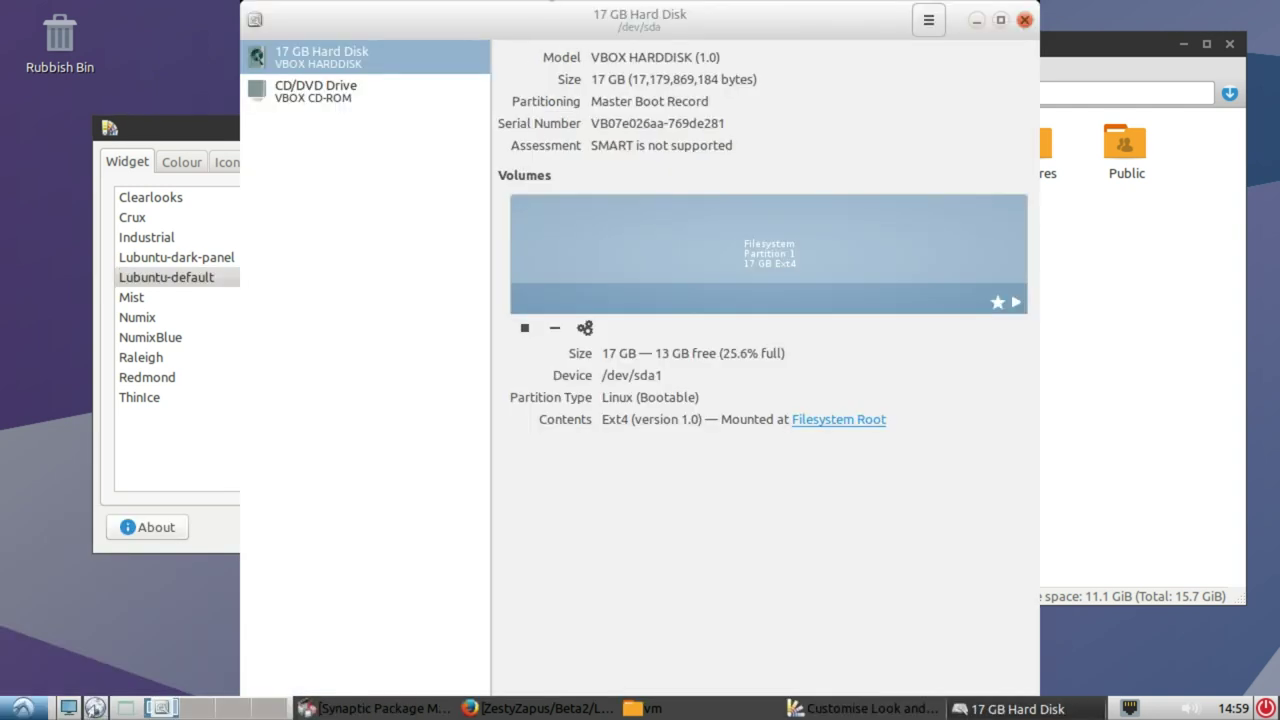
left_click_drag(571, 14, 596, 43)
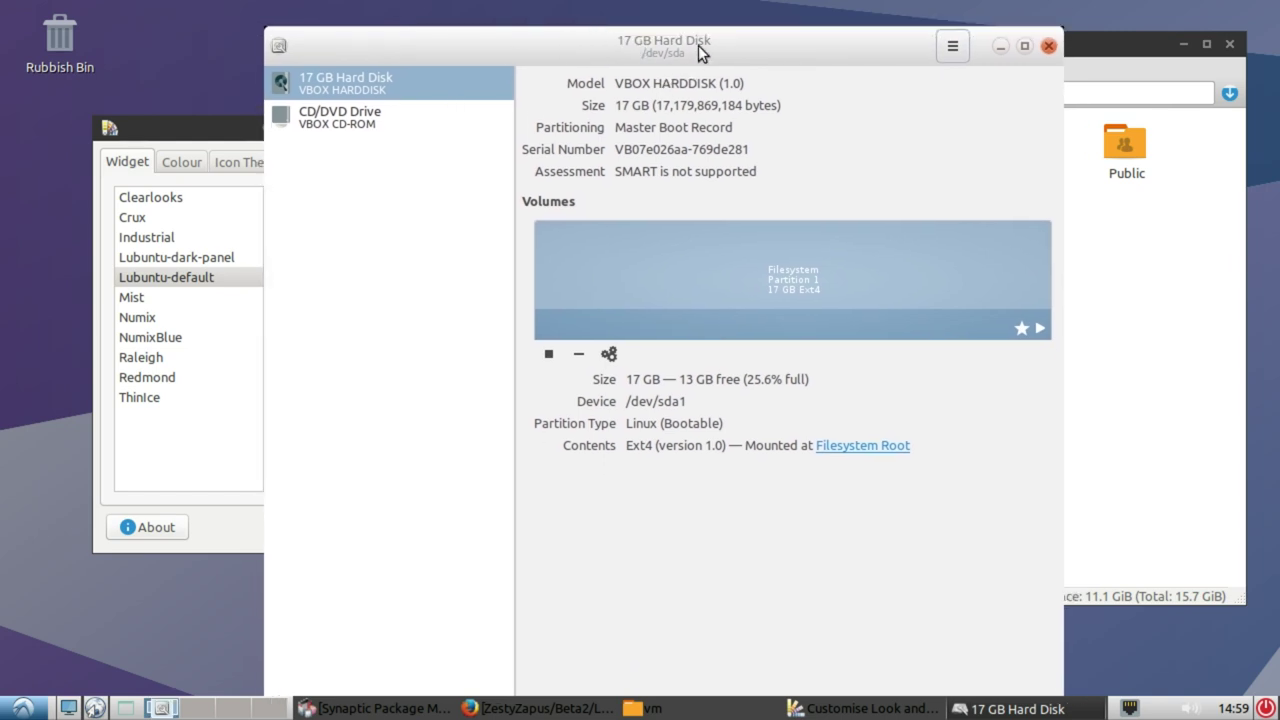
left_click_drag(698, 52, 737, 266)
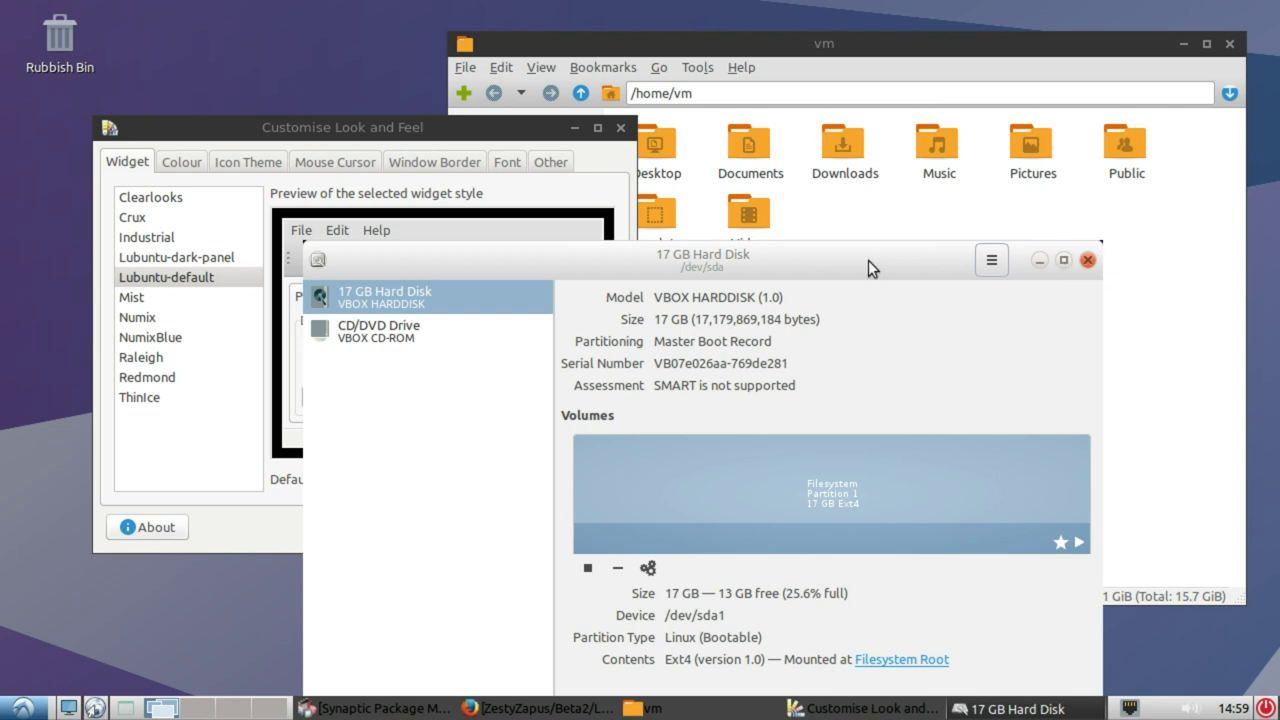
mouse_move(835, 251)
left_mouse_down()
mouse_move(744, 154)
mouse_move(820, 177)
left_mouse_up()
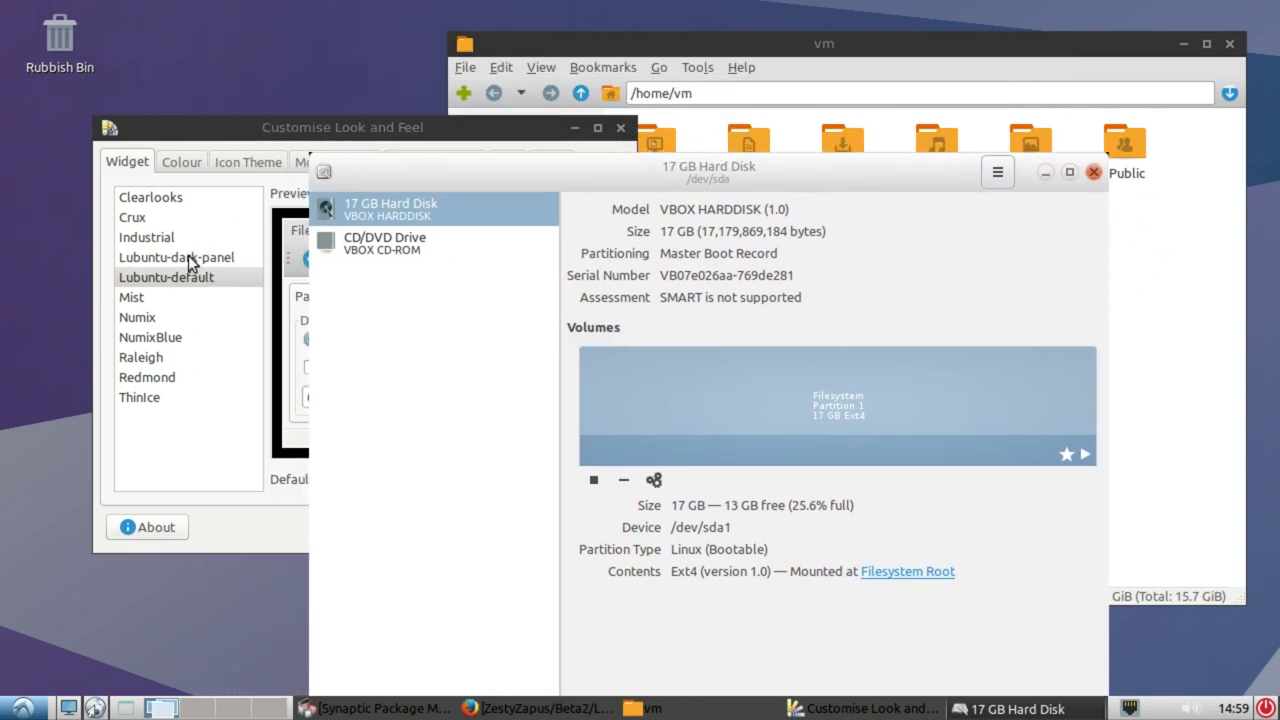
left_click(200, 277)
Open the Window Border themes and apply Lubuntu-default
left_click(416, 166)
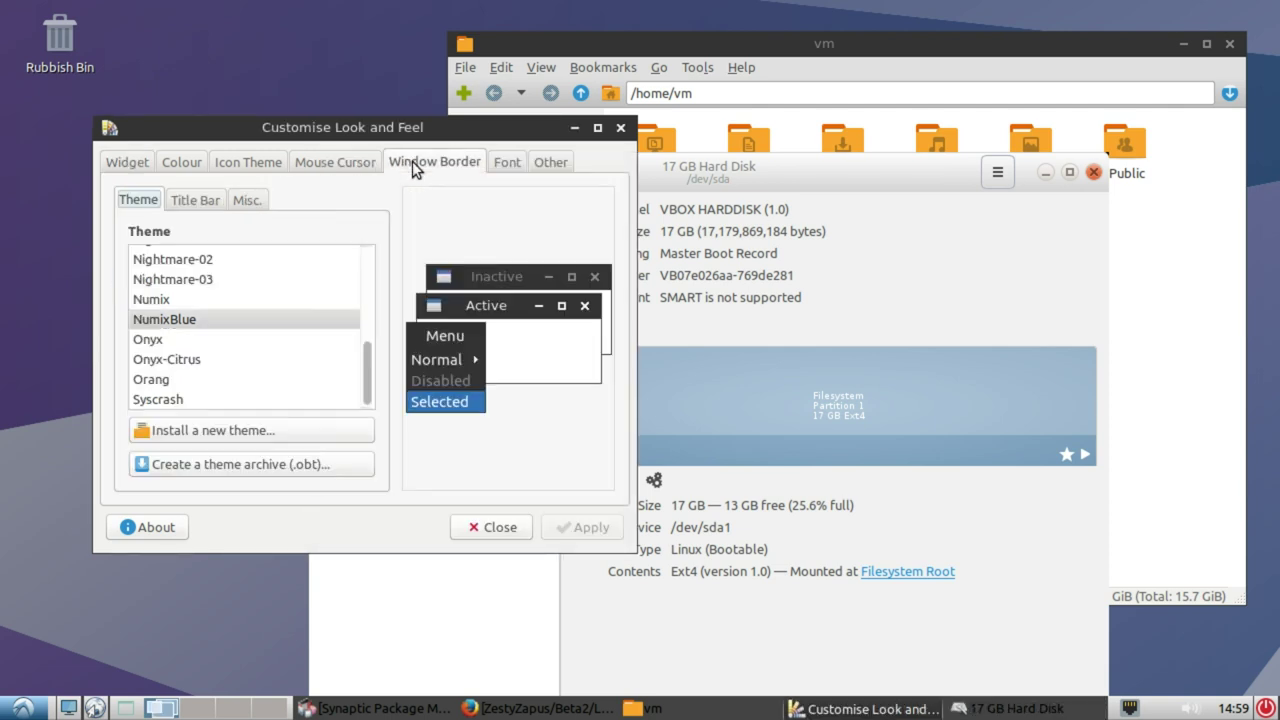
left_click_drag(366, 374, 369, 294)
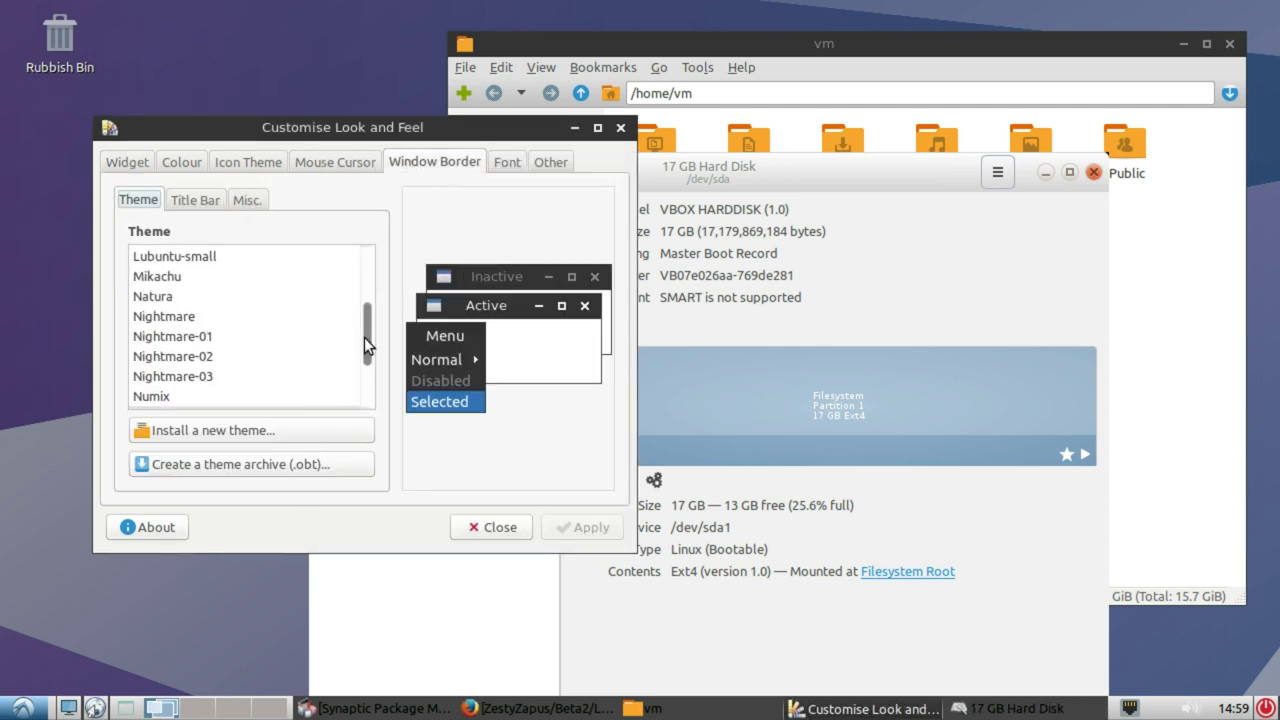
left_click(205, 358)
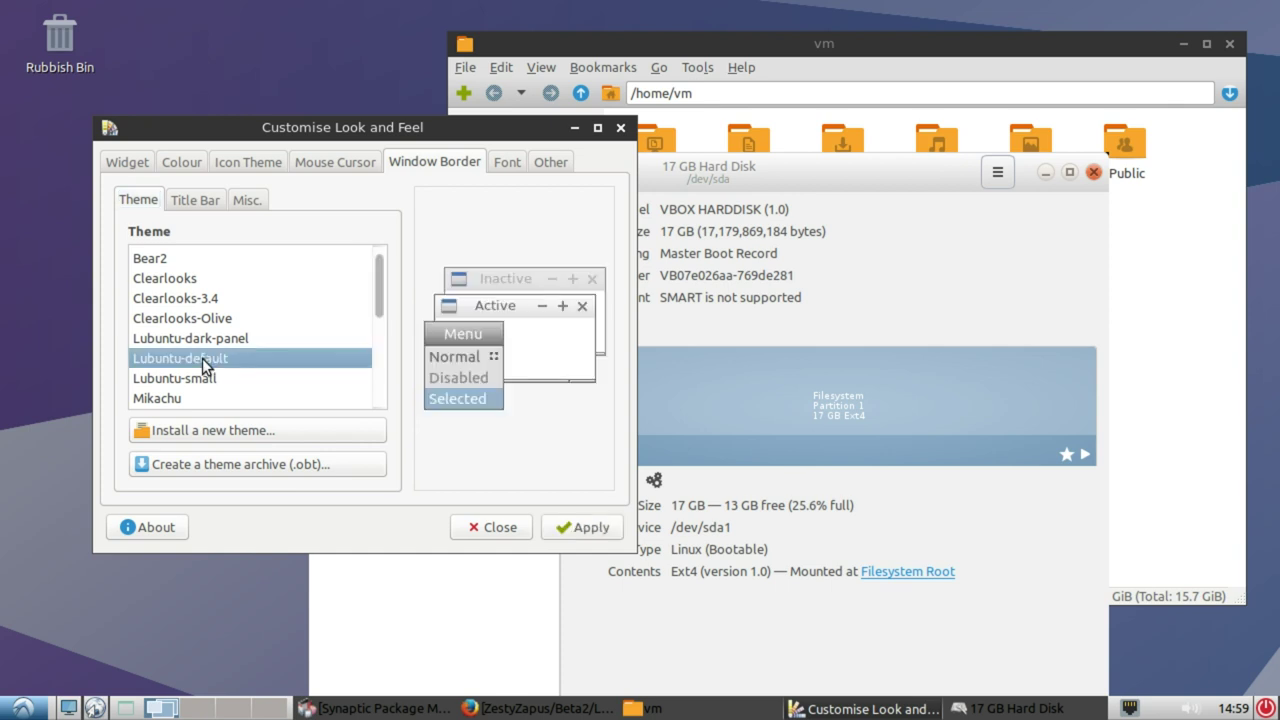
left_click(600, 527)
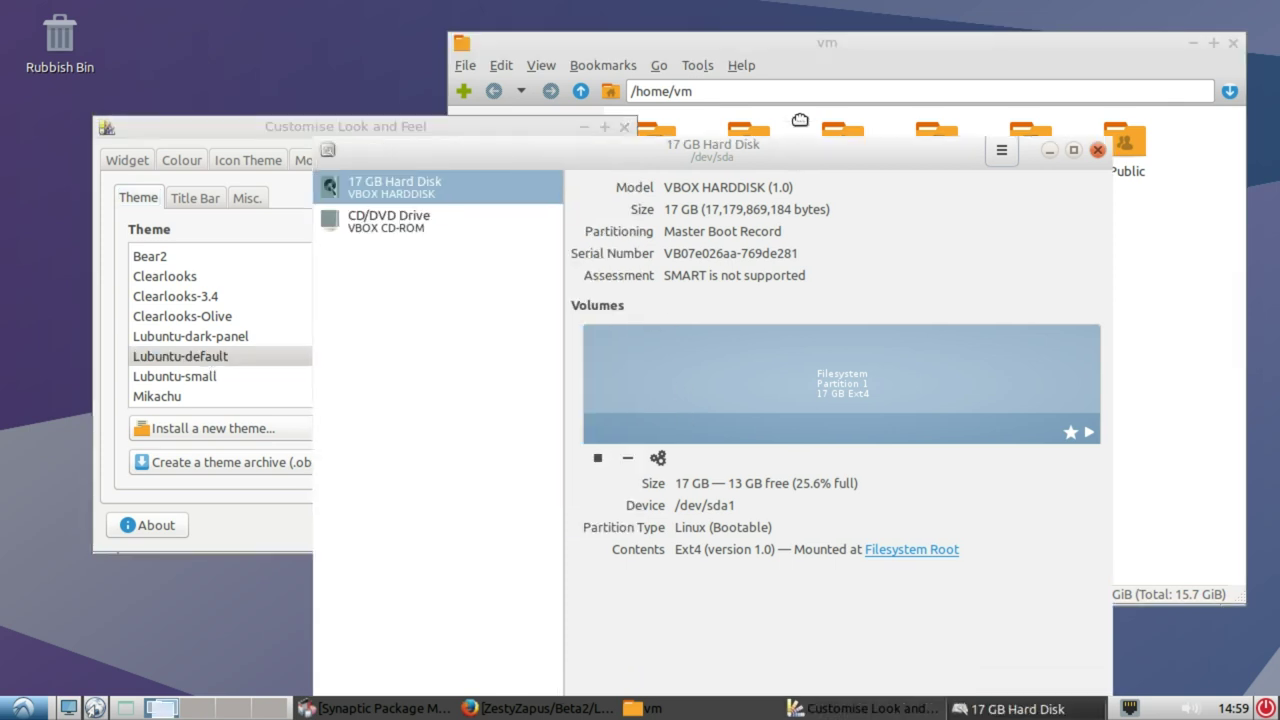
Rearrange the overlapping Disks and Look and Feel windows, leaving Look and Feel in front
left_click_drag(330, 133, 328, 160)
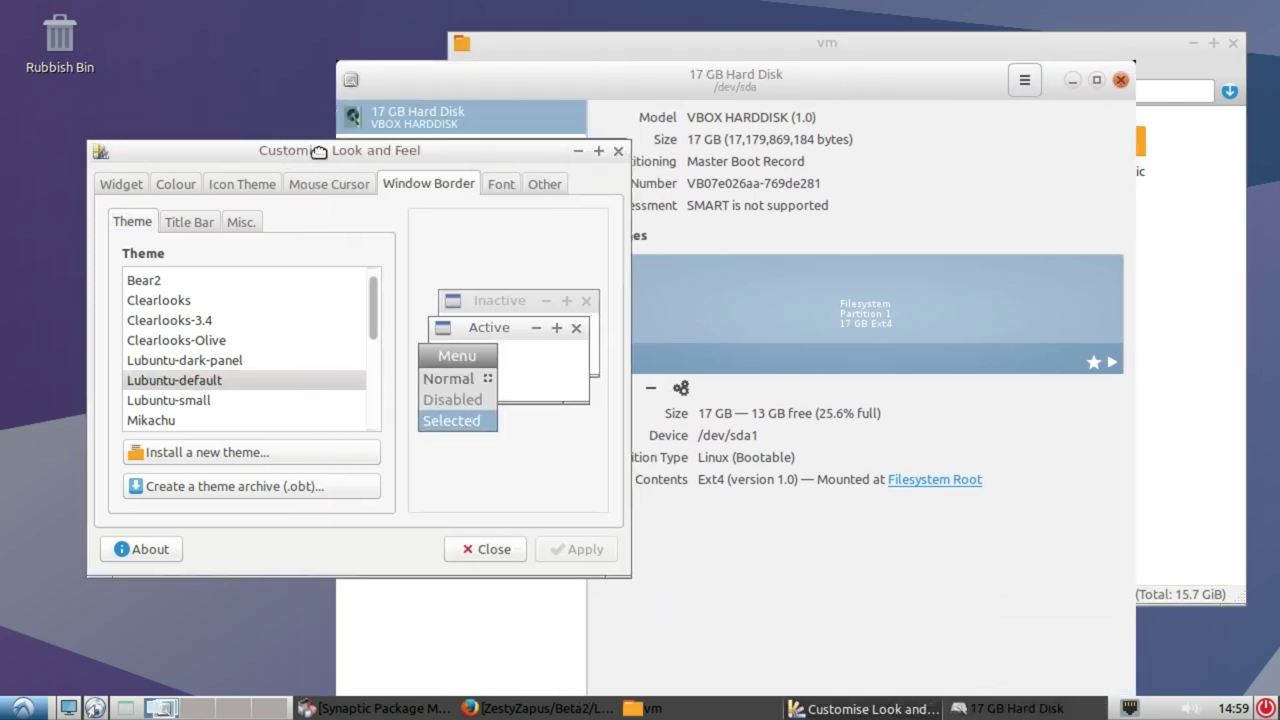
mouse_move(638, 68)
left_mouse_down()
mouse_move(733, 67)
mouse_move(622, 76)
mouse_move(630, 100)
left_mouse_up()
left_click(289, 178)
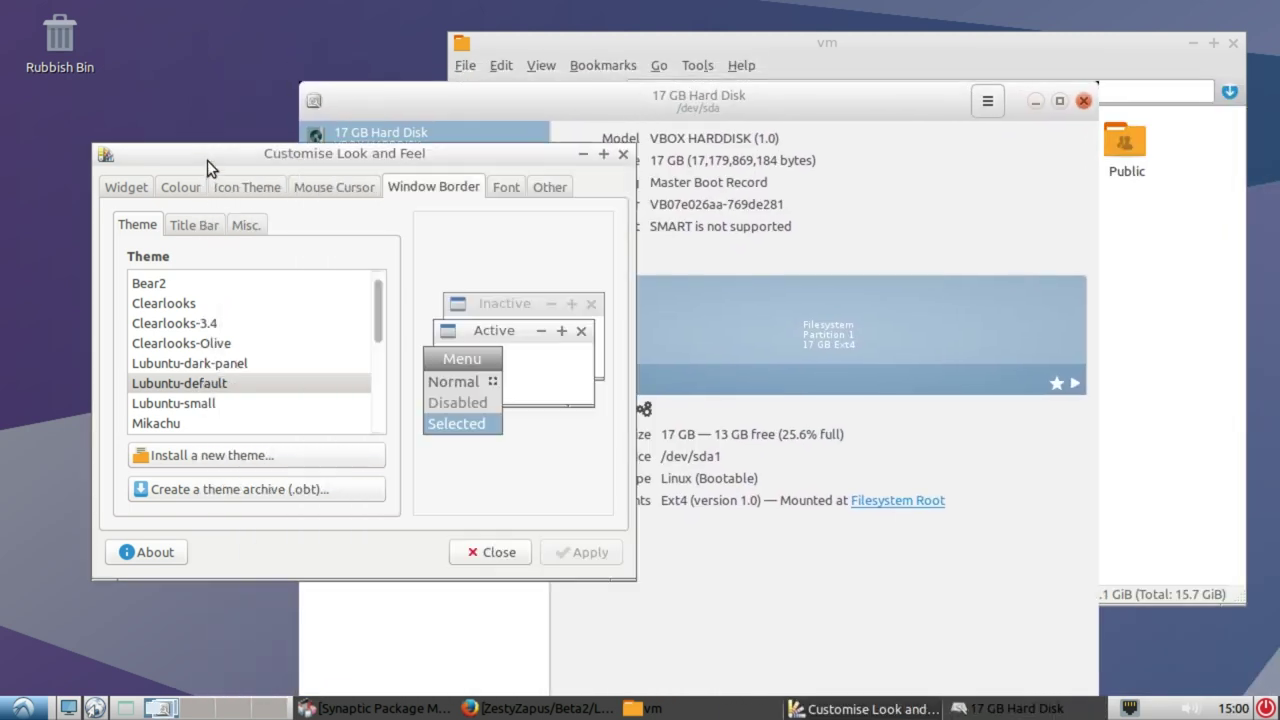
left_click_drag(207, 160, 190, 209)
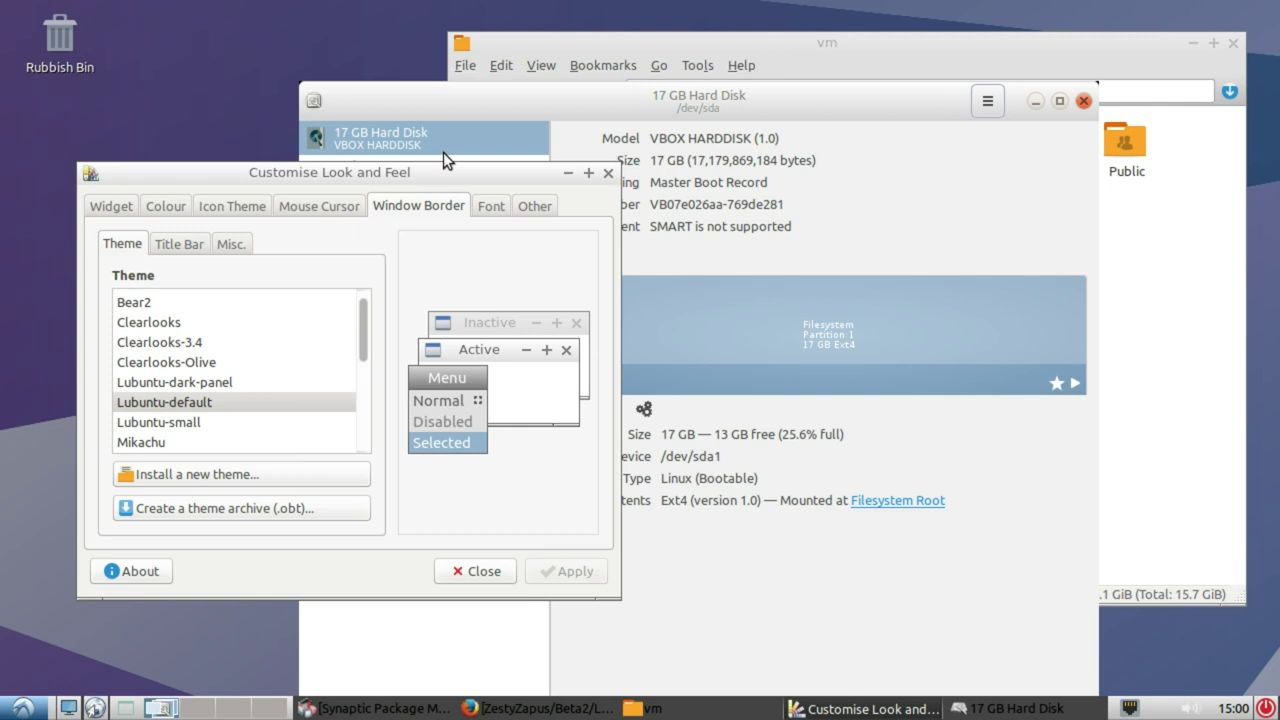
left_click_drag(639, 106, 652, 103)
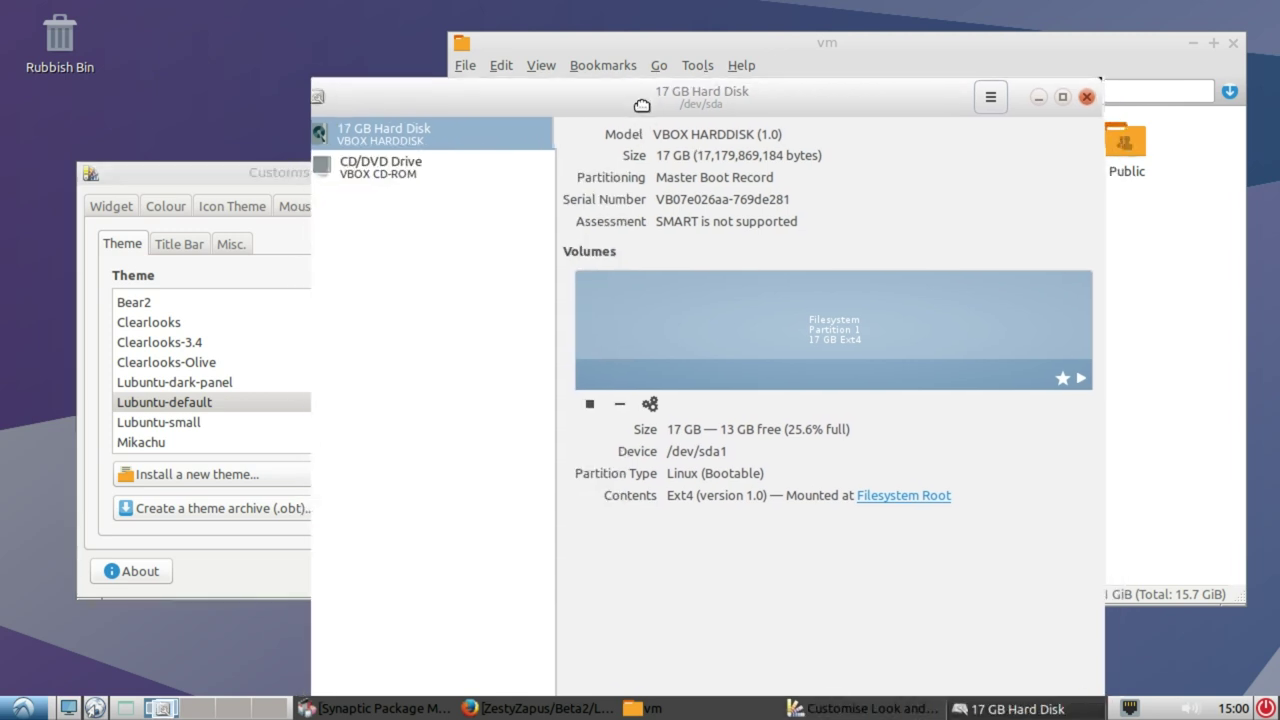
left_click(269, 178)
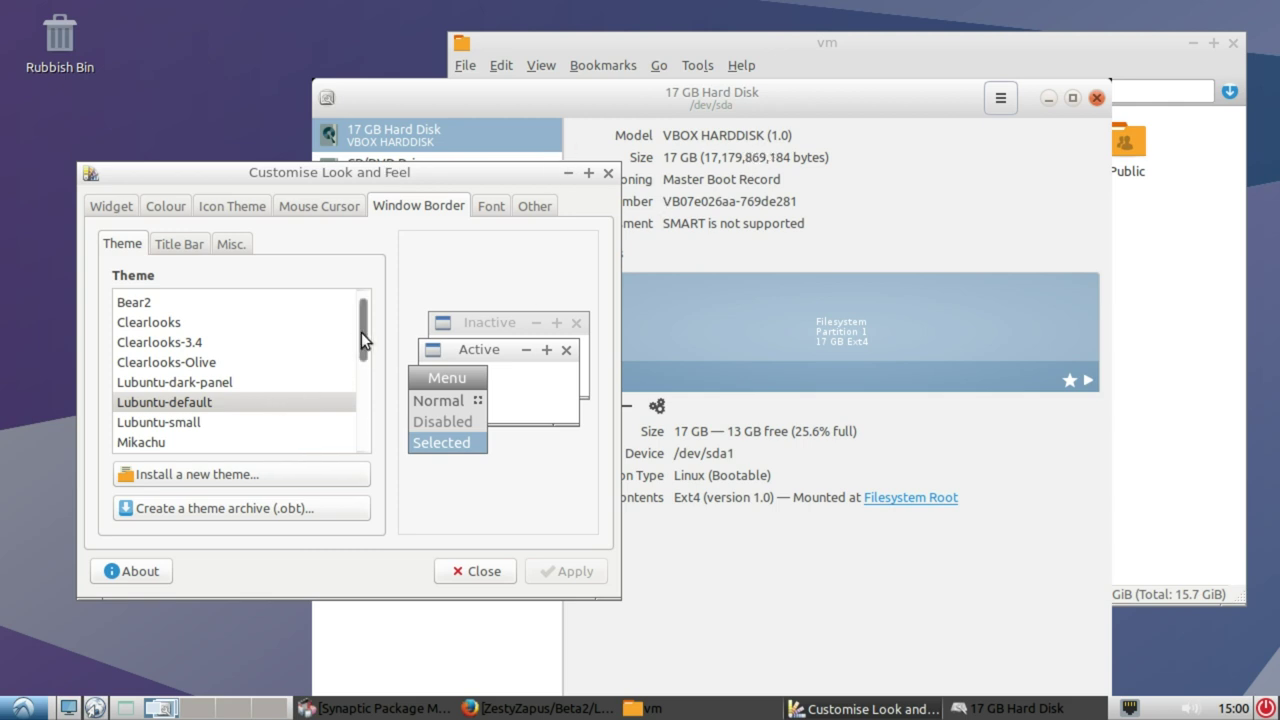
Preview the Orang, Onyx-Citrus, Onyx, Clearlooks-3.4, Lubuntu-dark-panel and Nightmare border themes
left_click_drag(361, 335, 360, 416)
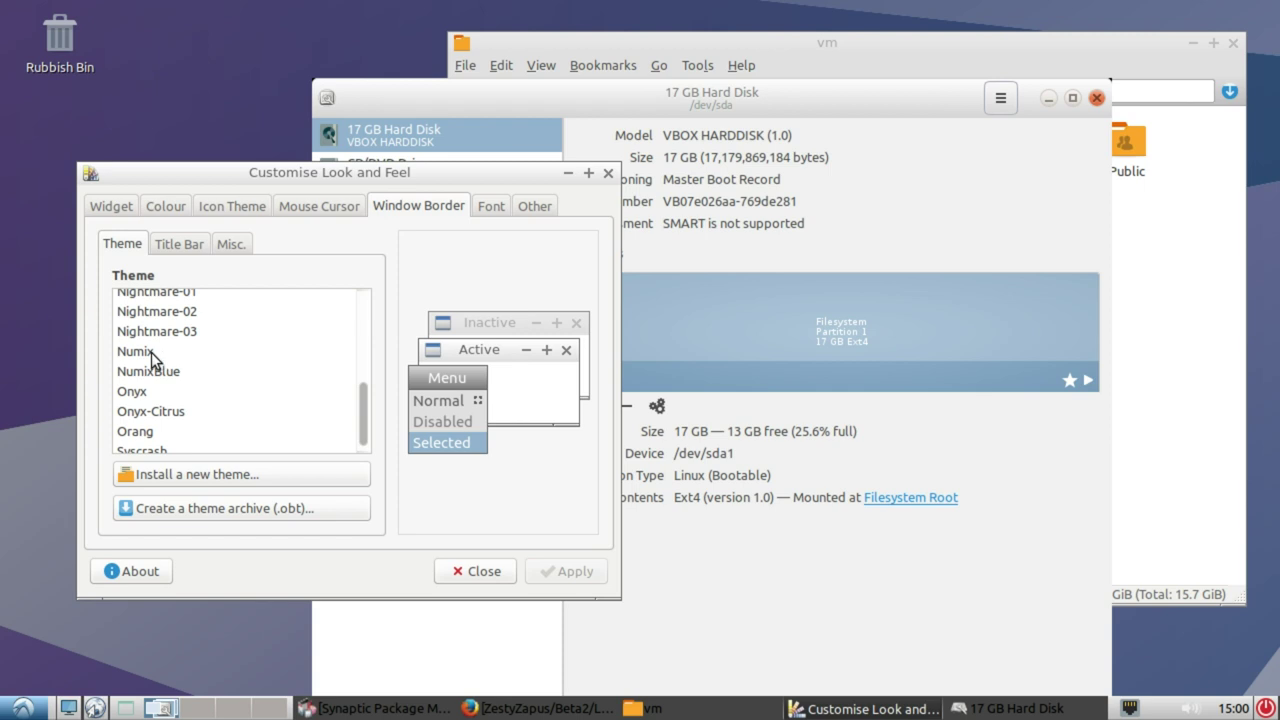
left_click(148, 431)
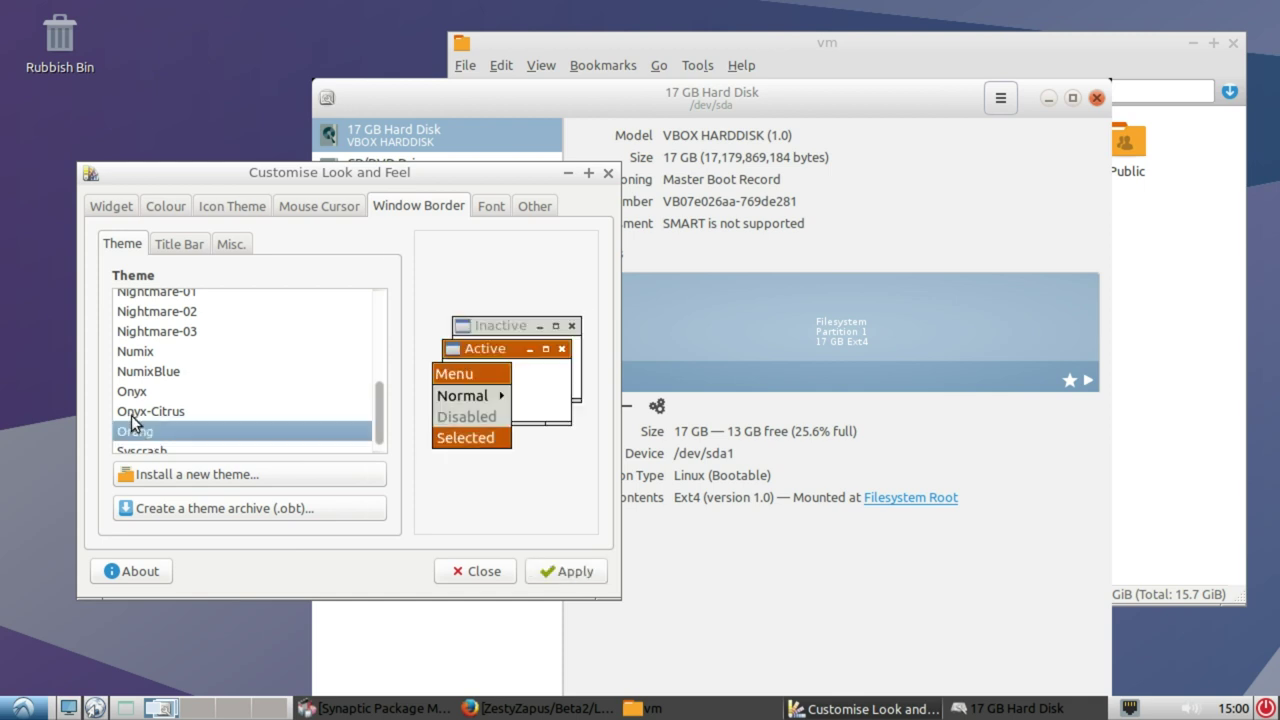
left_click(140, 410)
left_click(355, 390)
left_click_drag(376, 406, 377, 303)
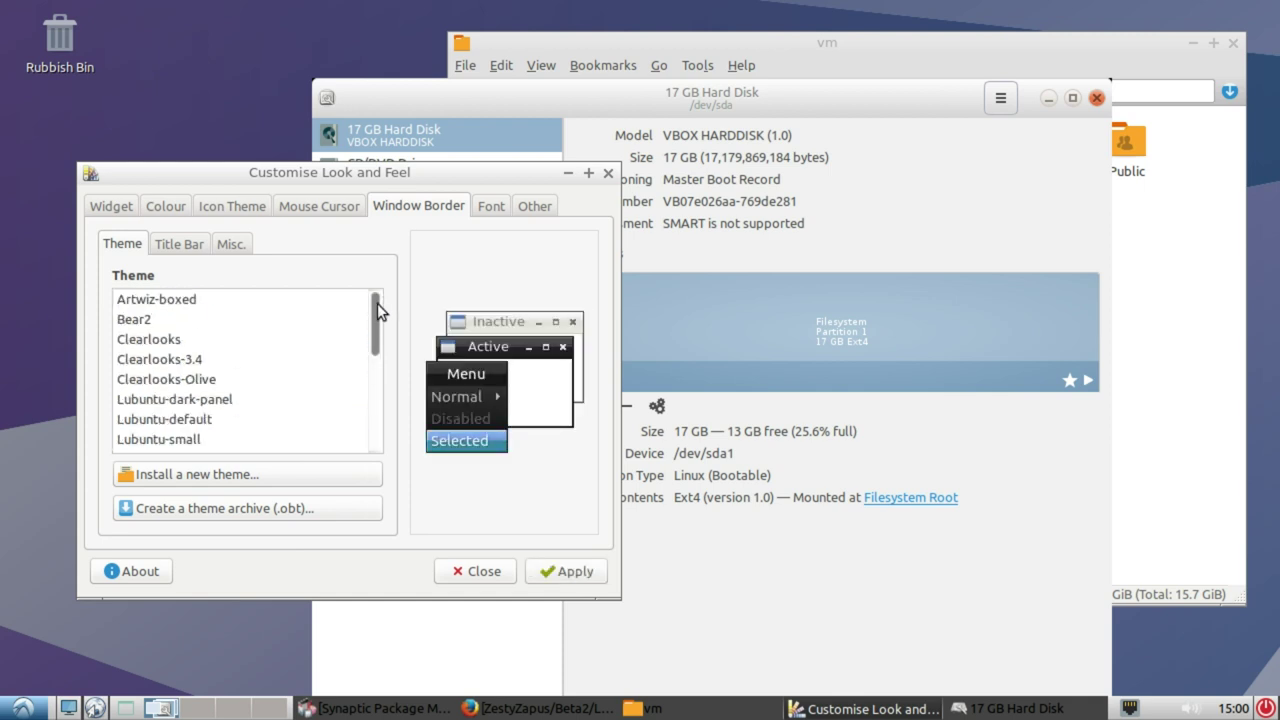
left_click(320, 359)
left_click(271, 399)
scroll(357, 335, "down", 4)
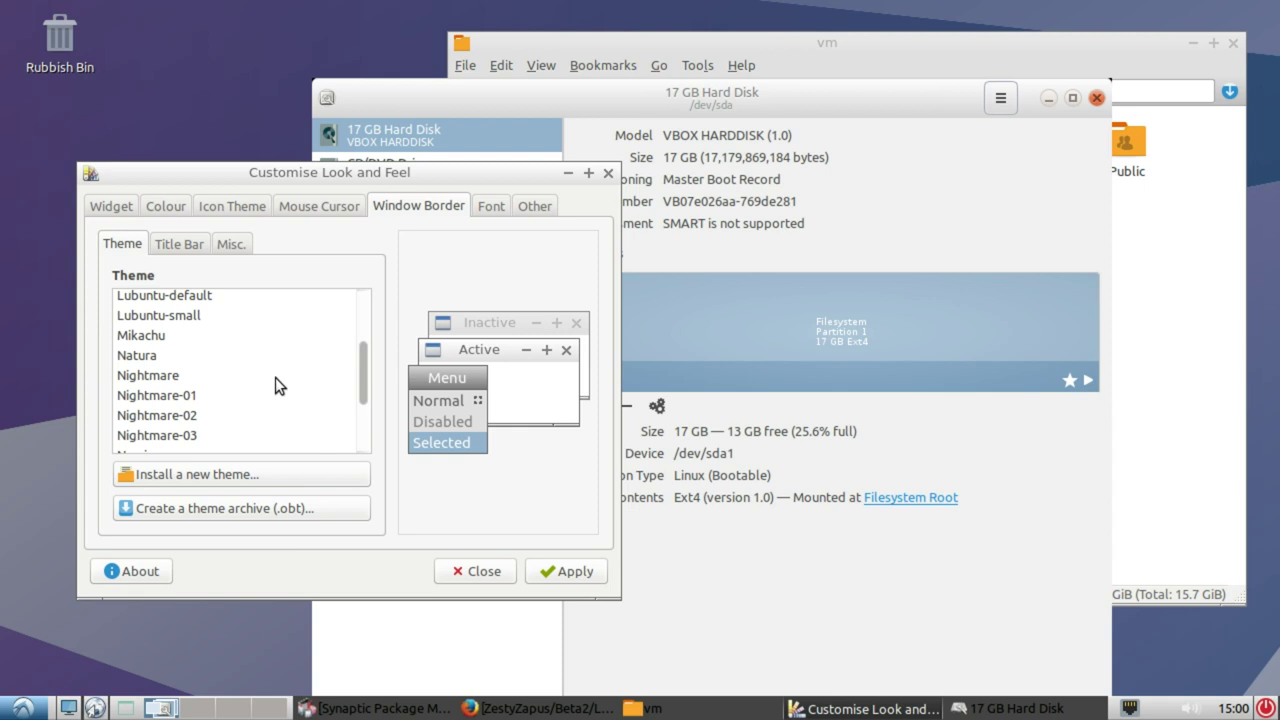
left_click(348, 378)
mouse_move(377, 367)
left_mouse_down()
mouse_move(385, 430)
mouse_move(385, 345)
mouse_move(374, 403)
left_mouse_up()
Select NumixBlue after previewing Numix and apply it as the window border theme
left_click(180, 378)
left_click(157, 396)
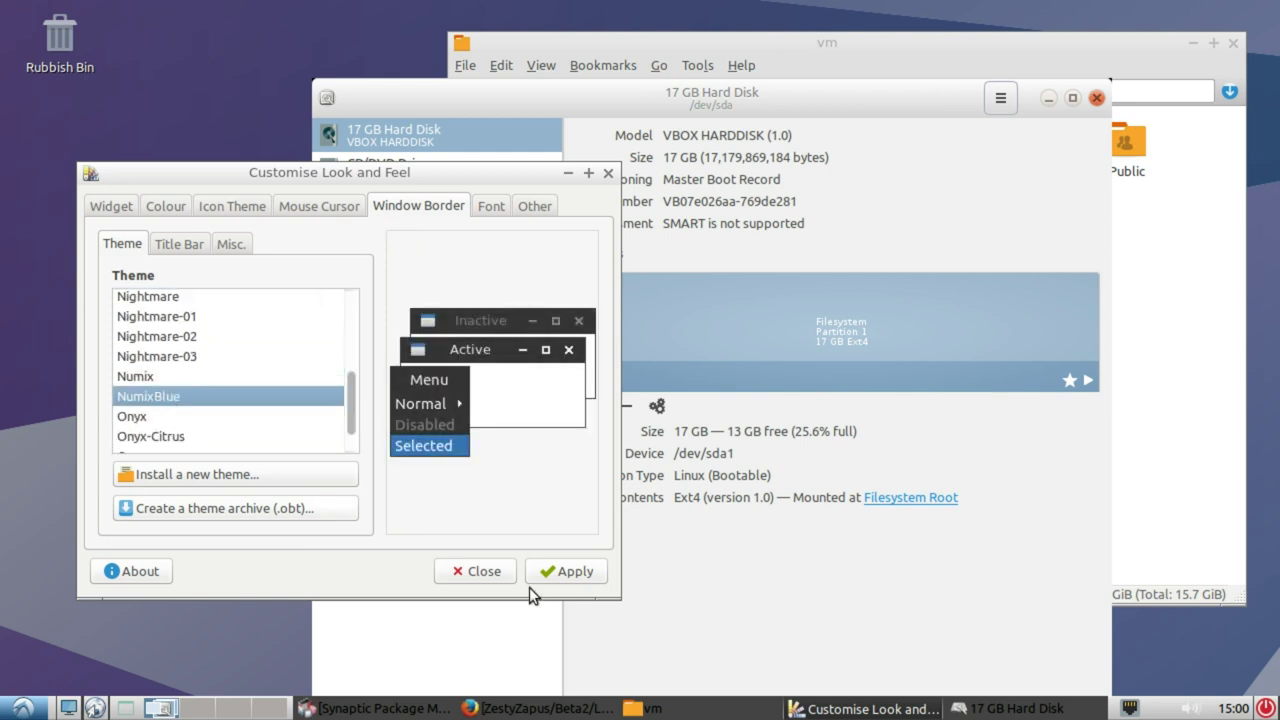
left_click(572, 571)
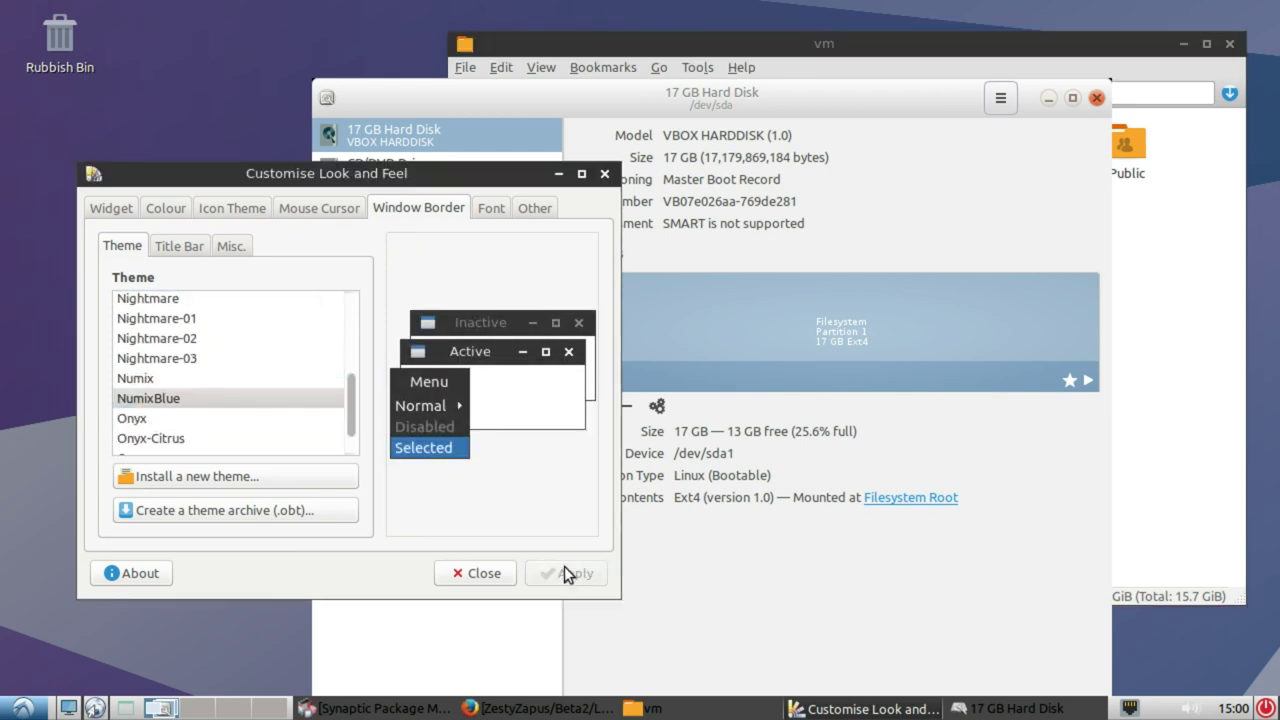
Apply the NumixBlue widget theme and close Customise Look and Feel
left_click(101, 208)
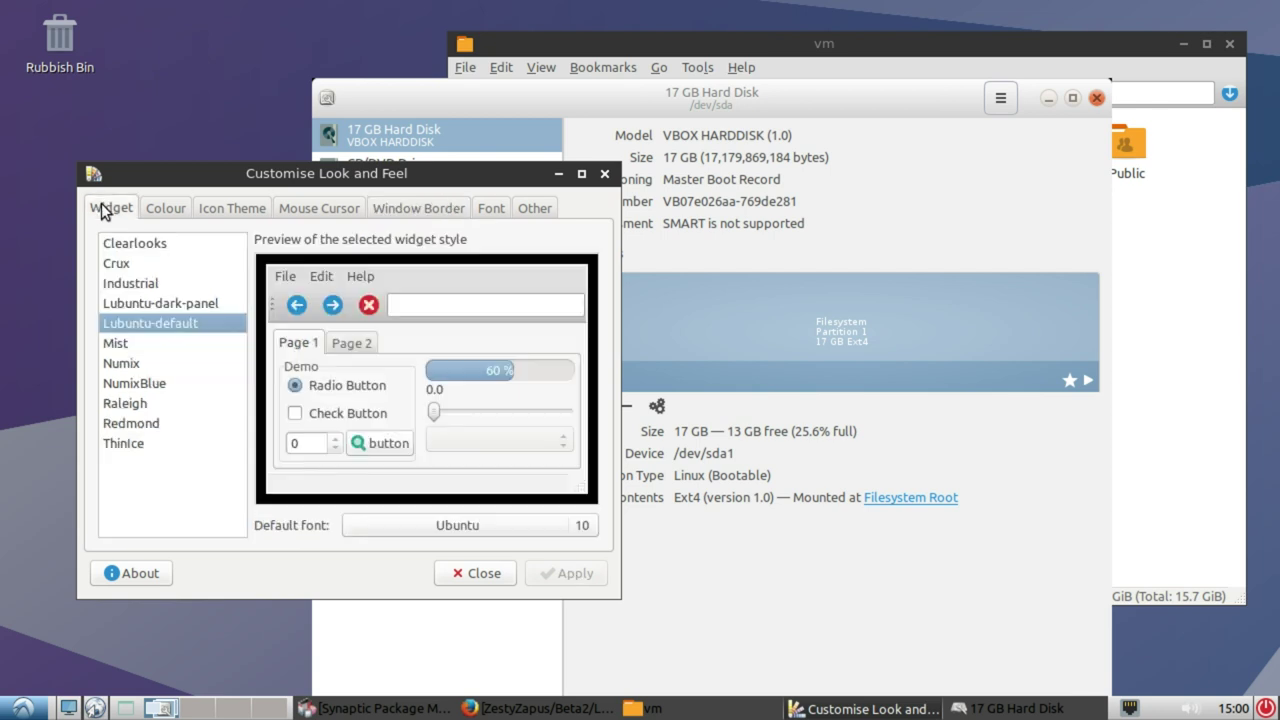
left_click(121, 363)
left_click(206, 383)
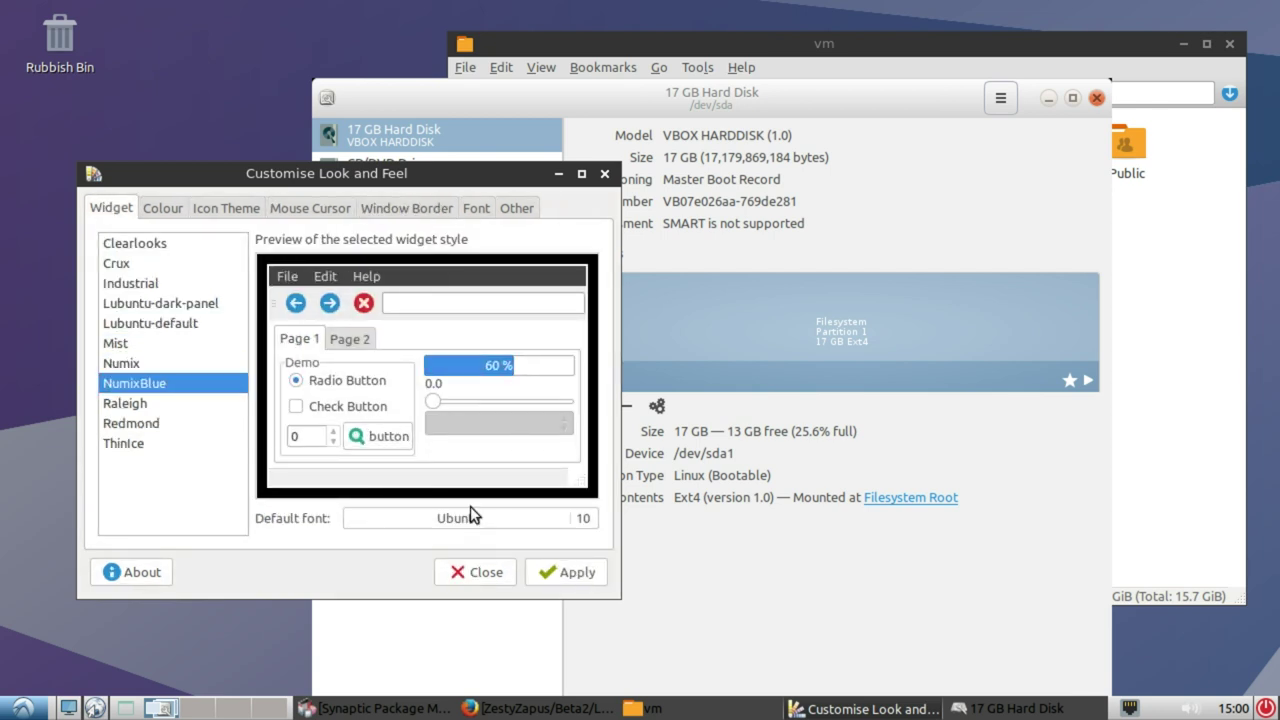
left_click(571, 572)
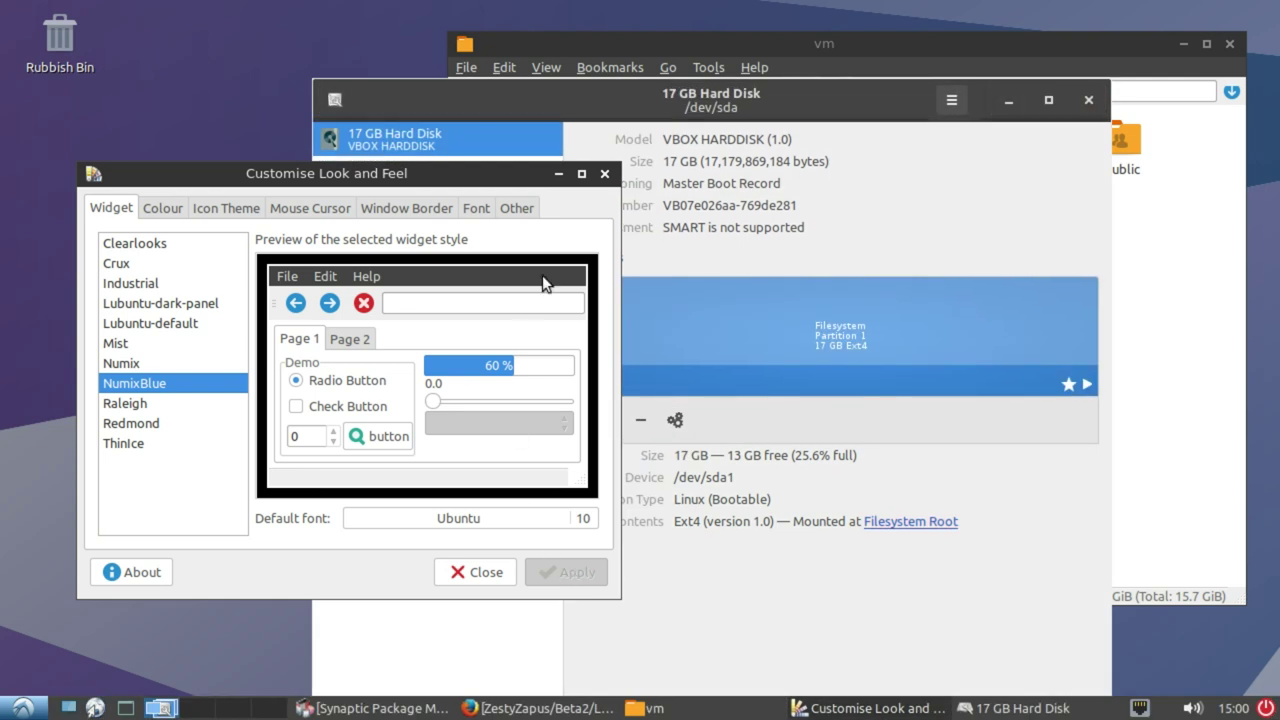
left_click_drag(453, 184, 470, 205)
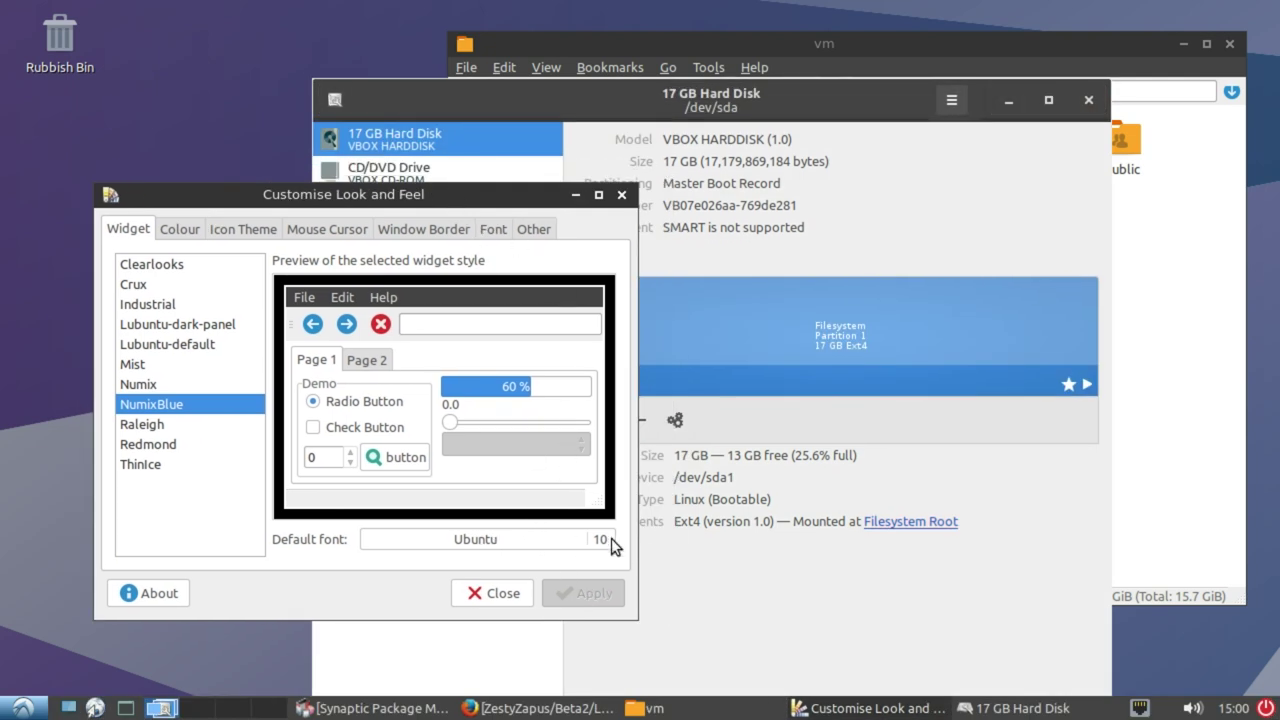
left_click(490, 590)
Rearrange the disk and home-folder windows, then close the 17 GB Hard Disk window
left_click_drag(614, 105, 430, 33)
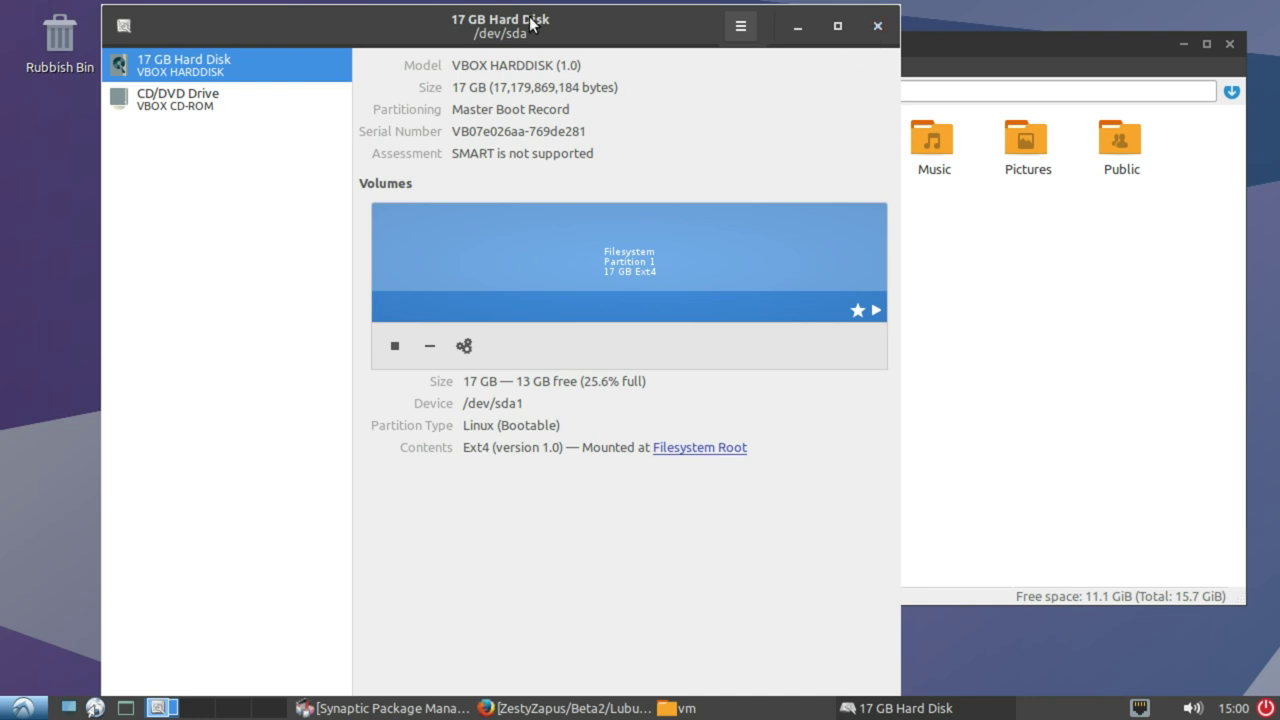
left_click(976, 46)
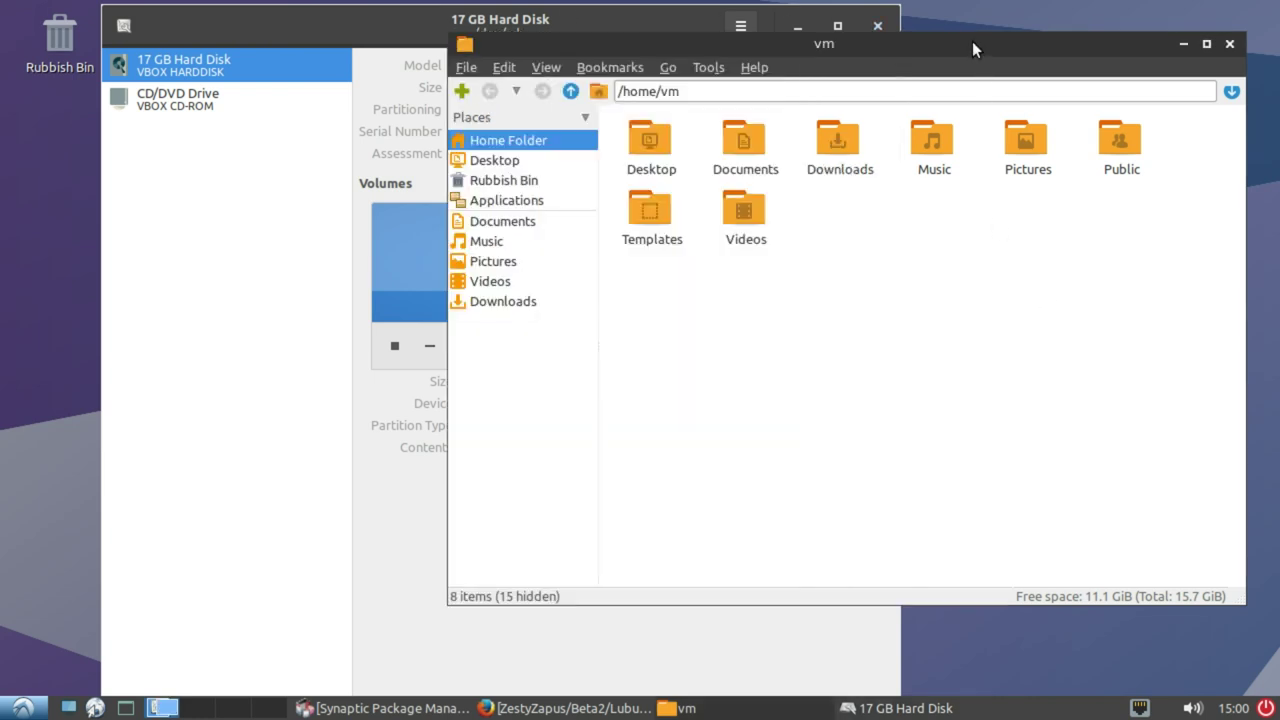
left_click_drag(972, 42, 968, 86)
left_click(533, 33)
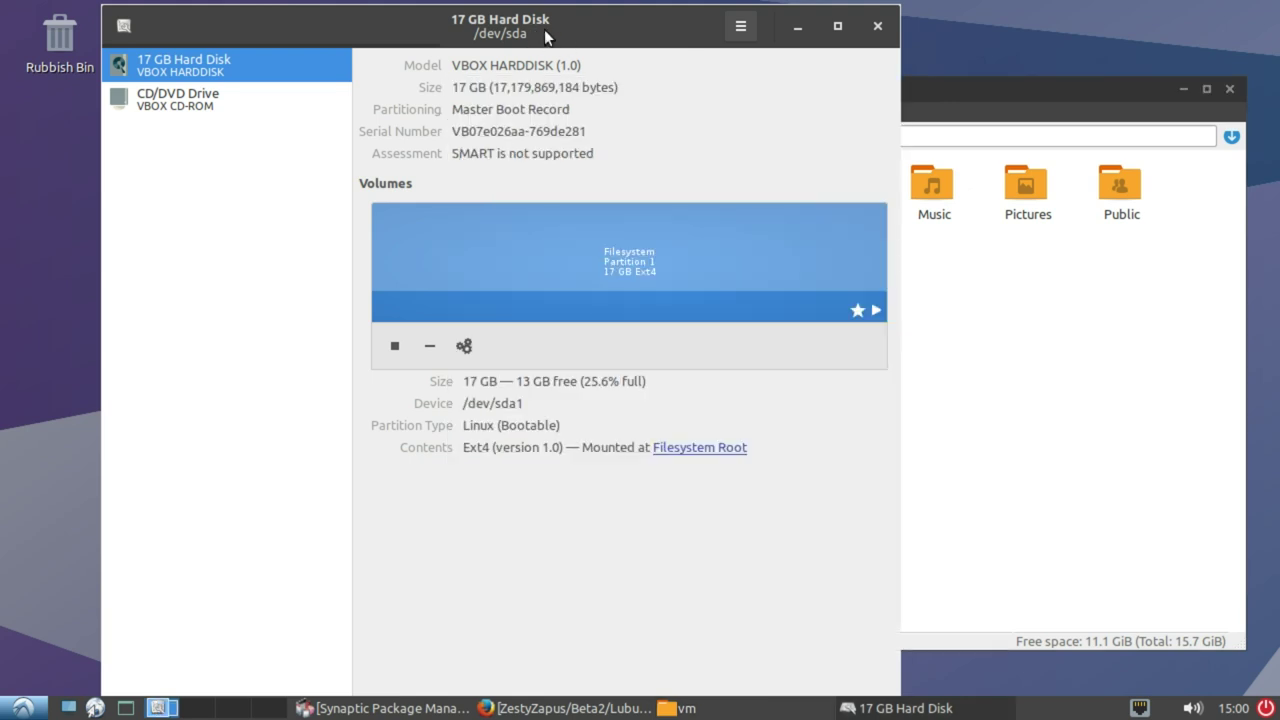
left_click(877, 33)
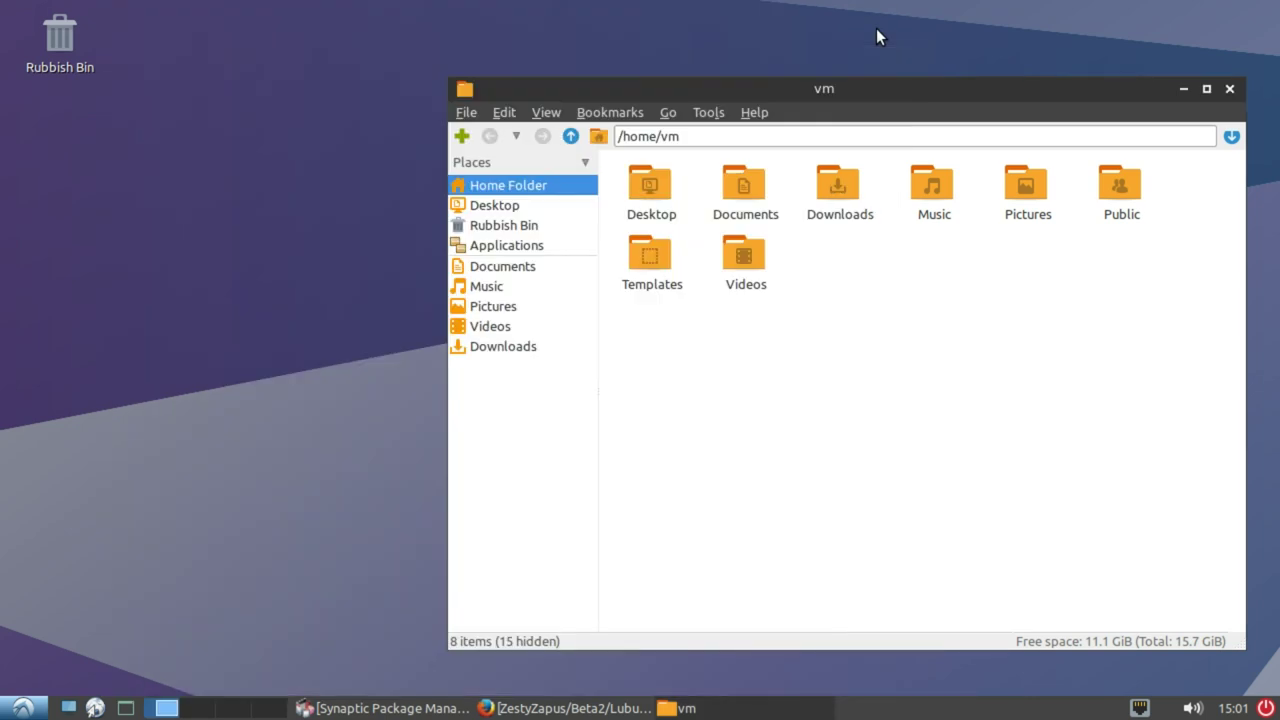
Drag the vm home-folder file manager window slightly to the left
mouse_move(855, 45)
left_mouse_down()
mouse_move(490, 38)
mouse_move(855, 43)
left_mouse_up()
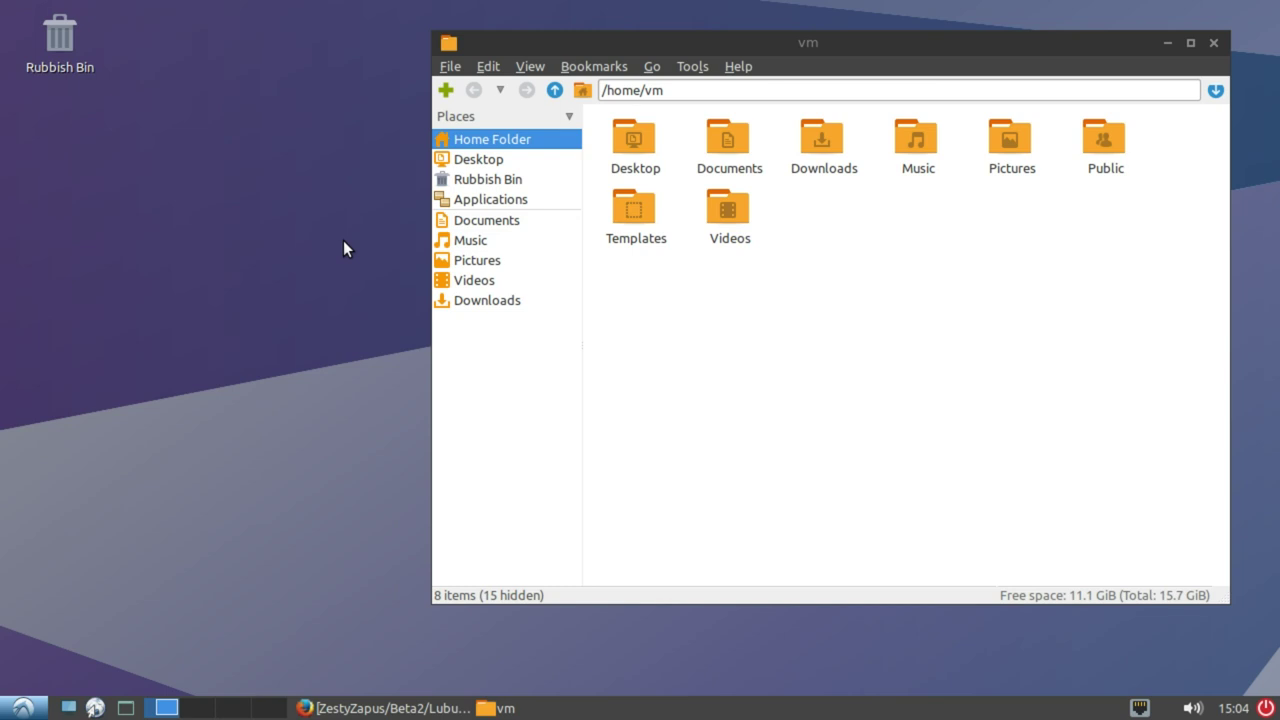
Open the Lubuntu applications menu from the taskbar's lower-left corner
left_click(24, 710)
mouse_move(292, 626)
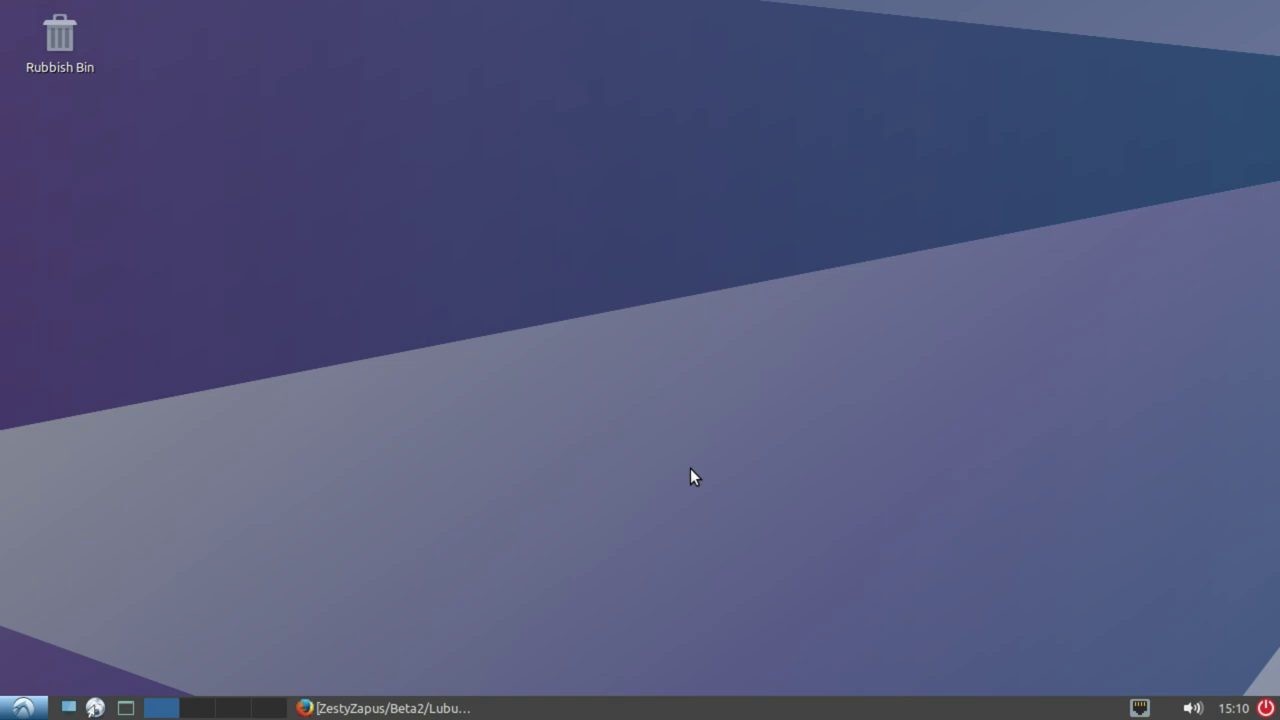
left_click(24, 707)
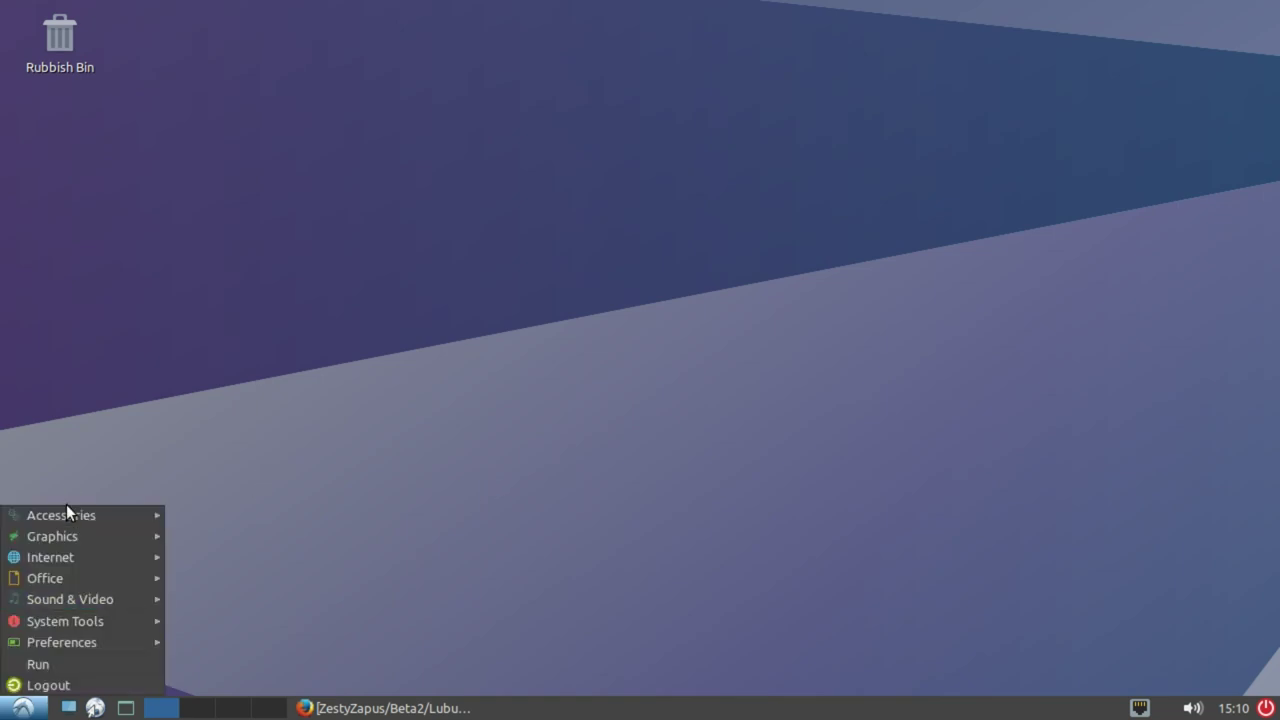
mouse_move(50, 557)
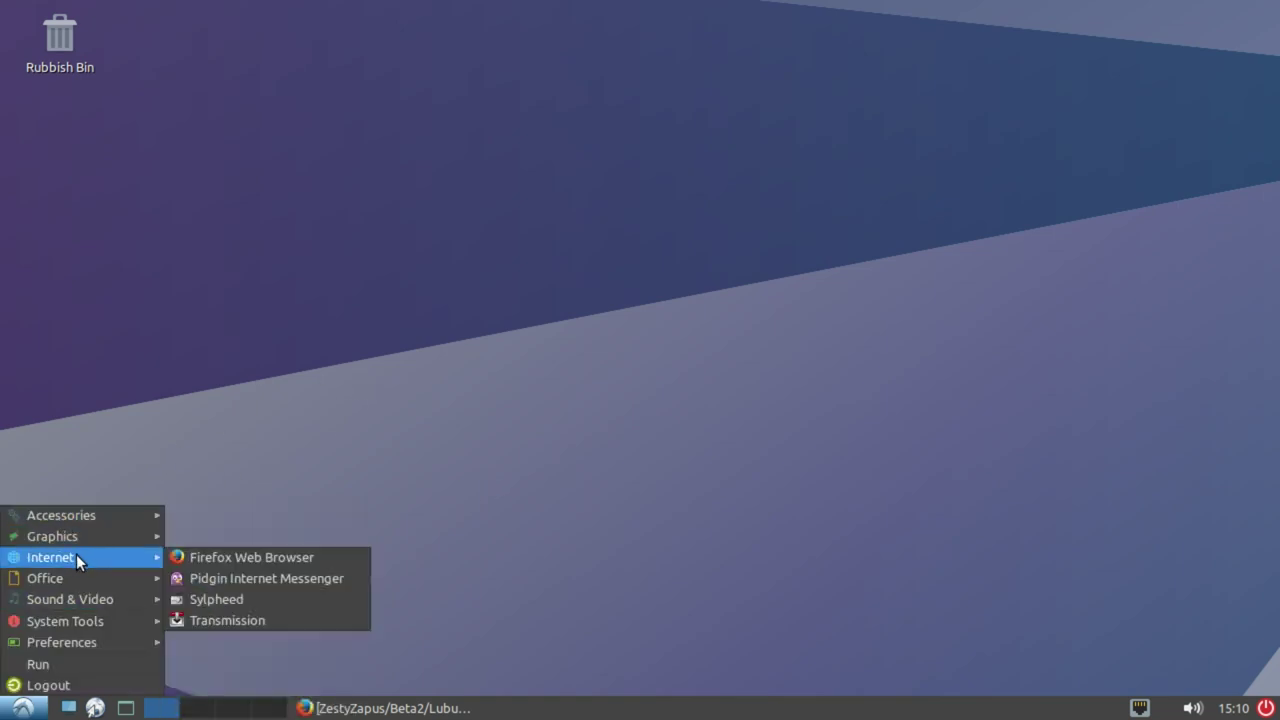
left_click(408, 389)
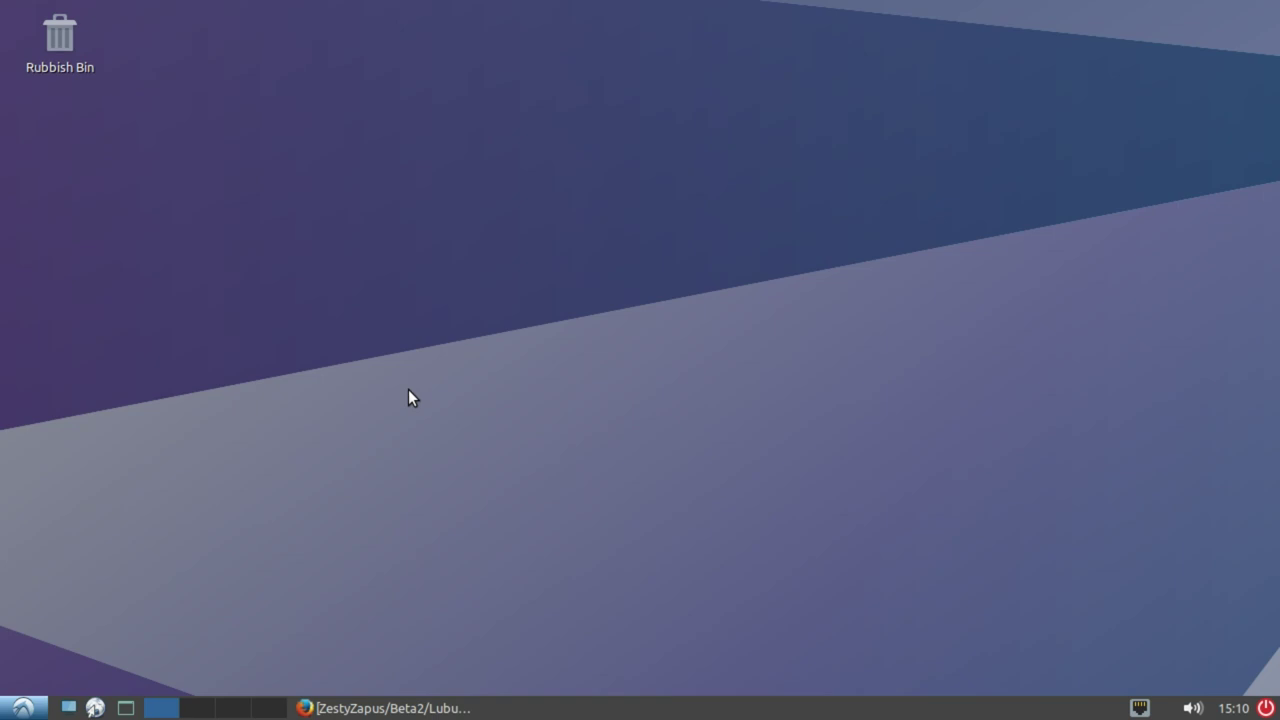